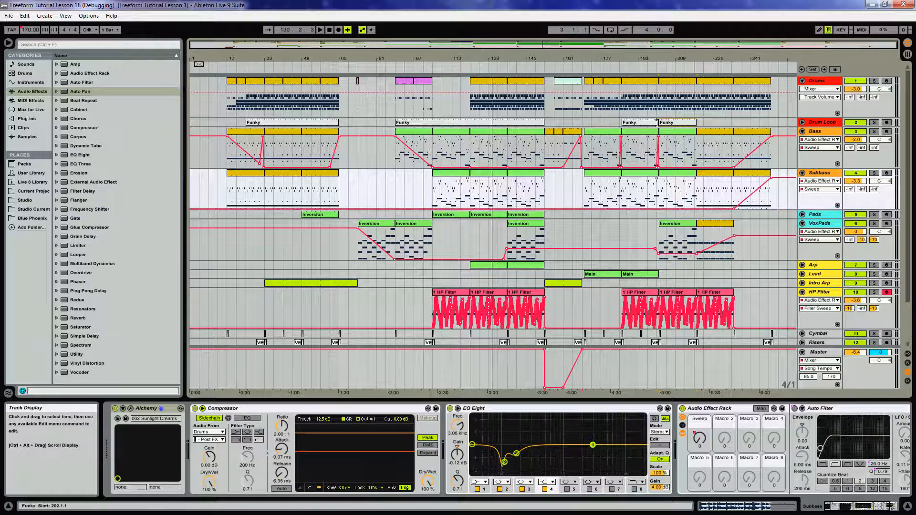
Open the first Funky drum loop clip and add a warp marker at the transient just before beat 1.3.
click(817, 122)
click(803, 122)
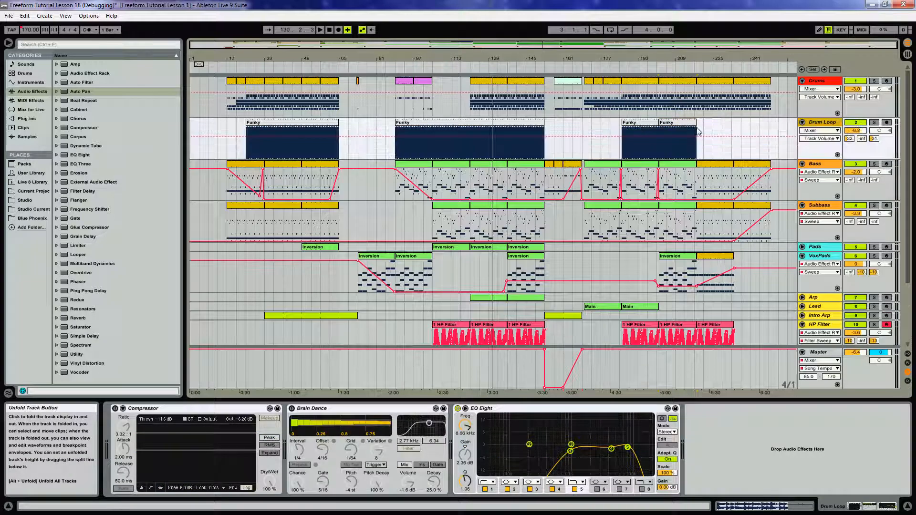
click(643, 126)
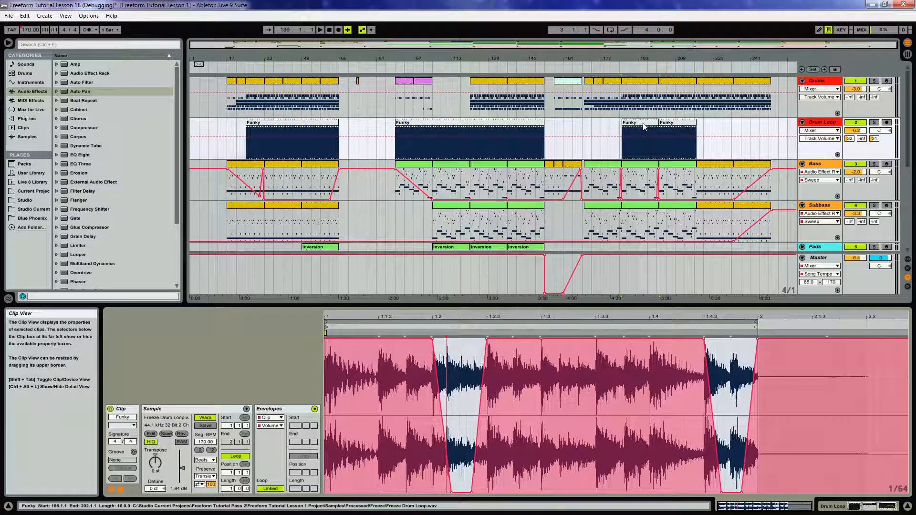
click(309, 126)
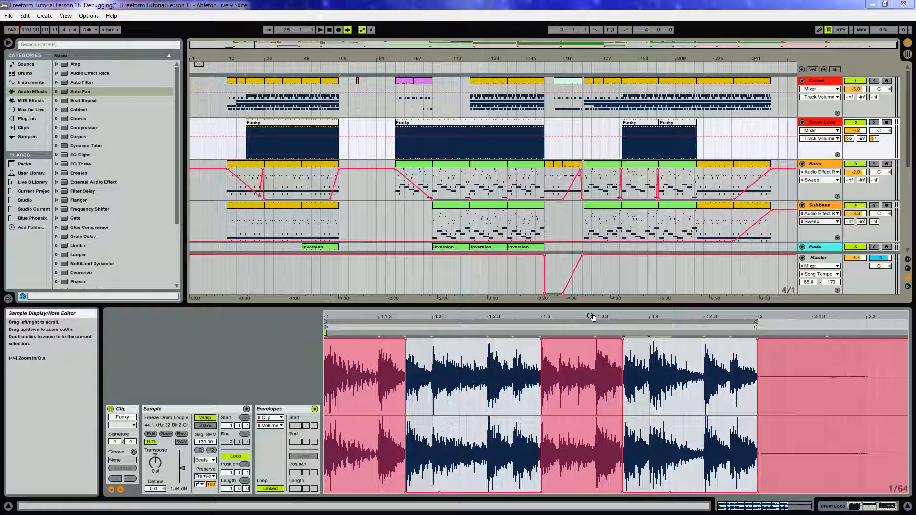
drag(583, 317, 583, 318)
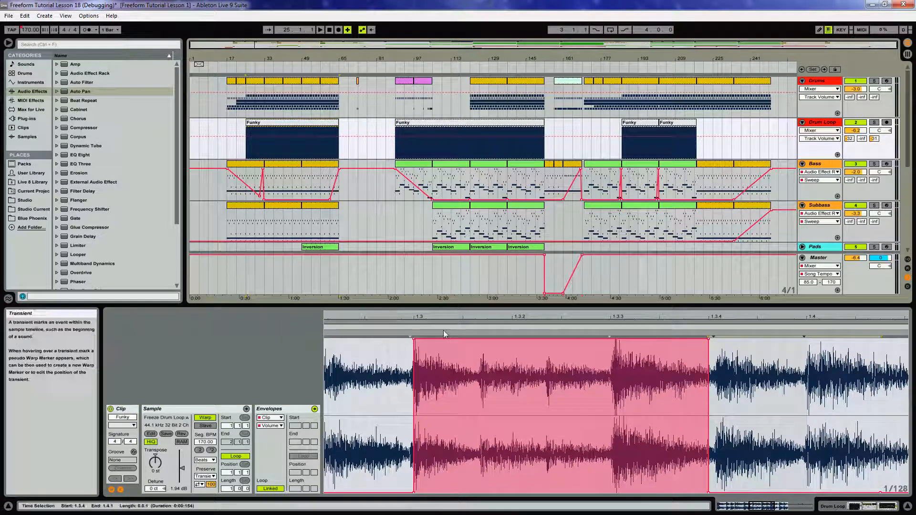
drag(421, 317, 421, 343)
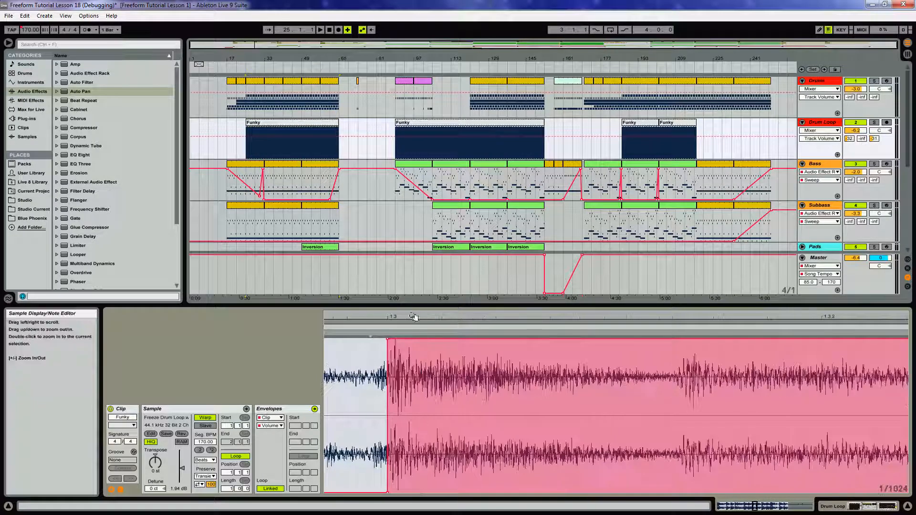
double_click(370, 334)
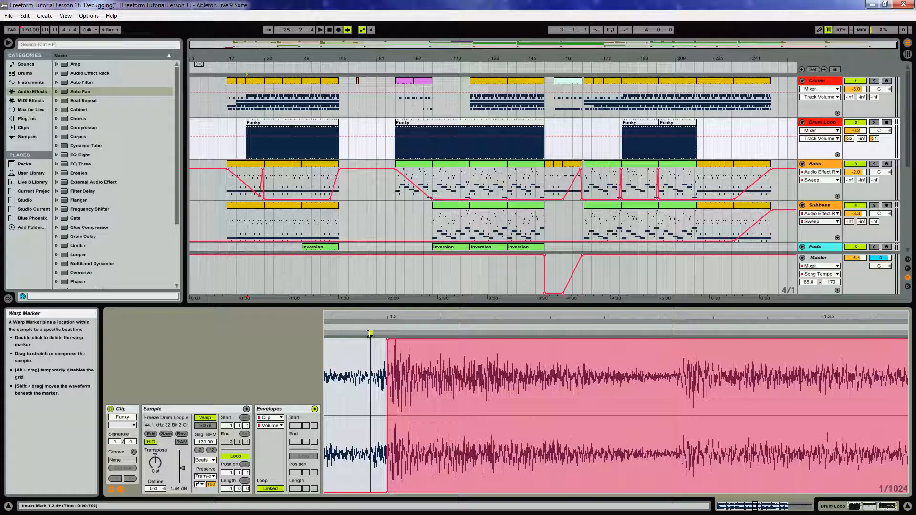
drag(366, 333, 366, 333)
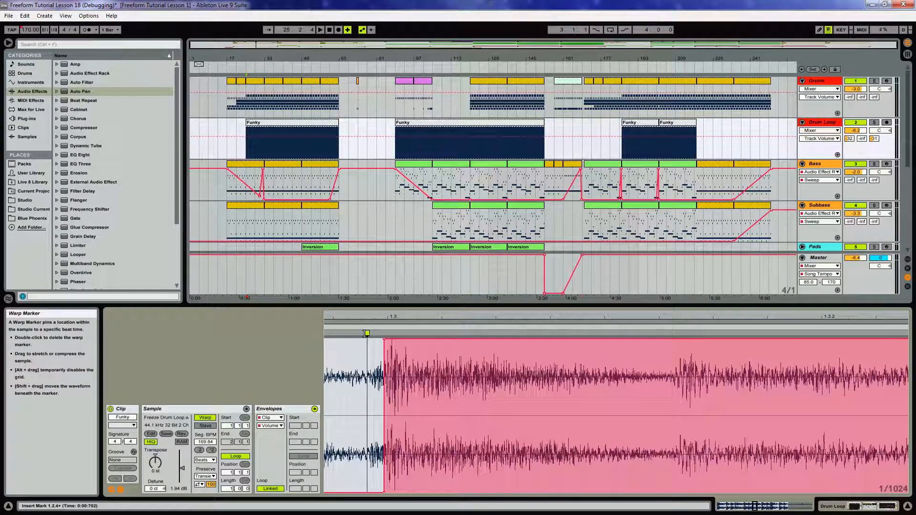
Add a second warp marker near beat 1.3.1 and shift it earlier onto the next drum hit.
drag(439, 319, 439, 303)
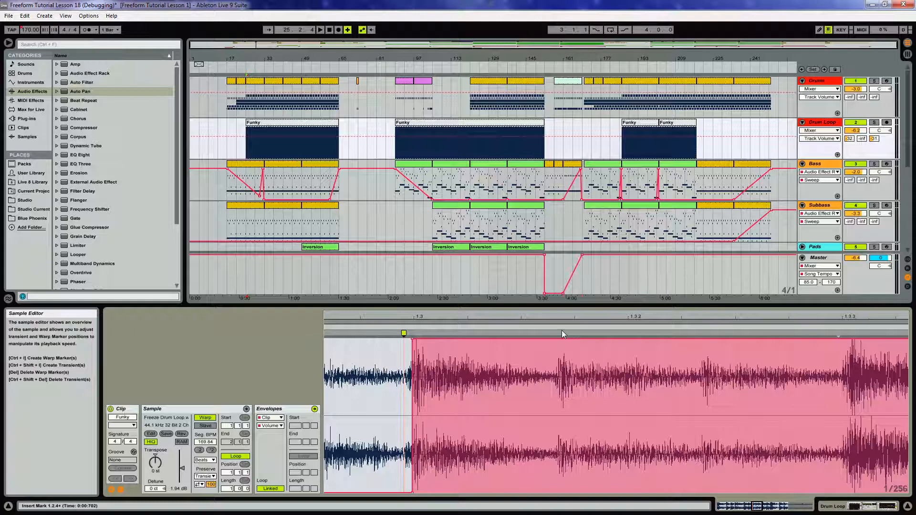
drag(562, 318, 562, 312)
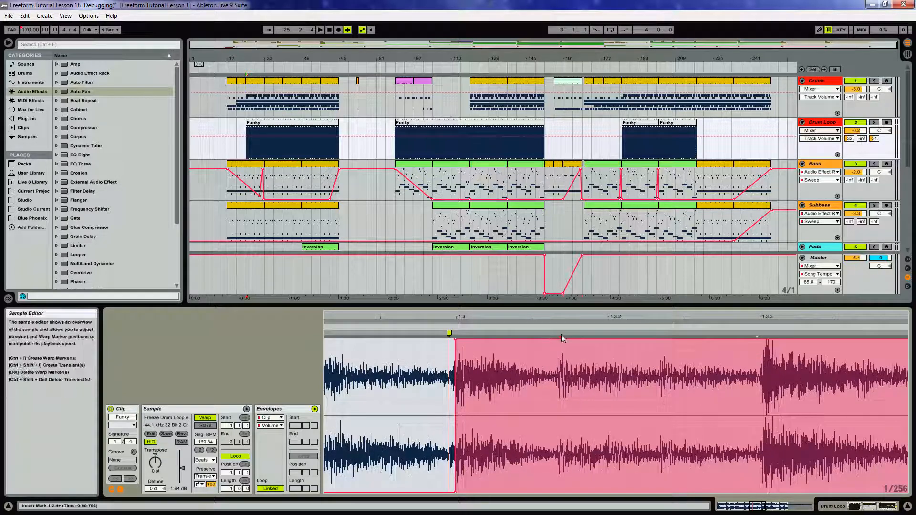
double_click(561, 333)
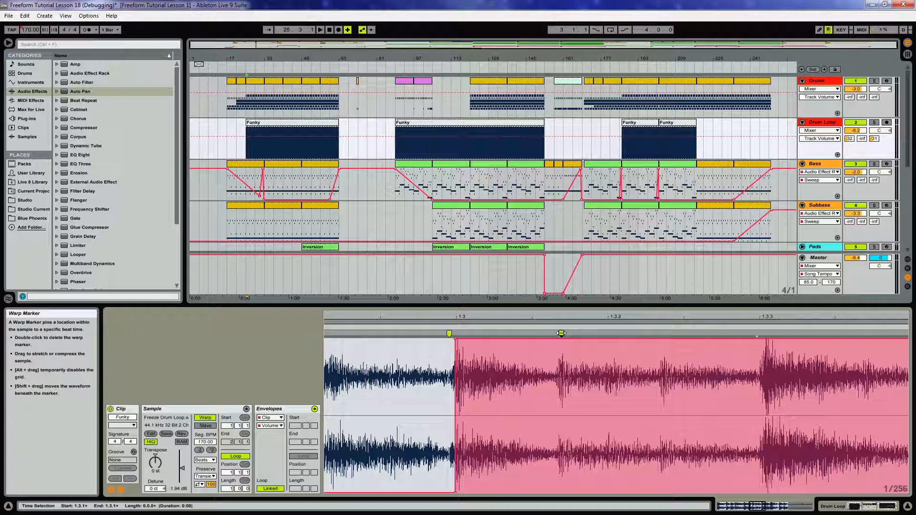
drag(549, 334, 531, 333)
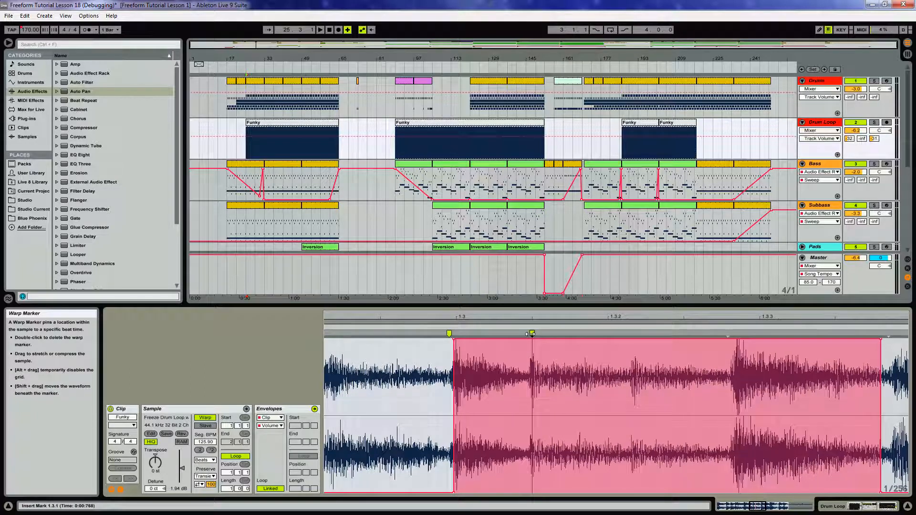
Solo the Drum Loop track and play back the warped loop.
drag(540, 319, 508, 294)
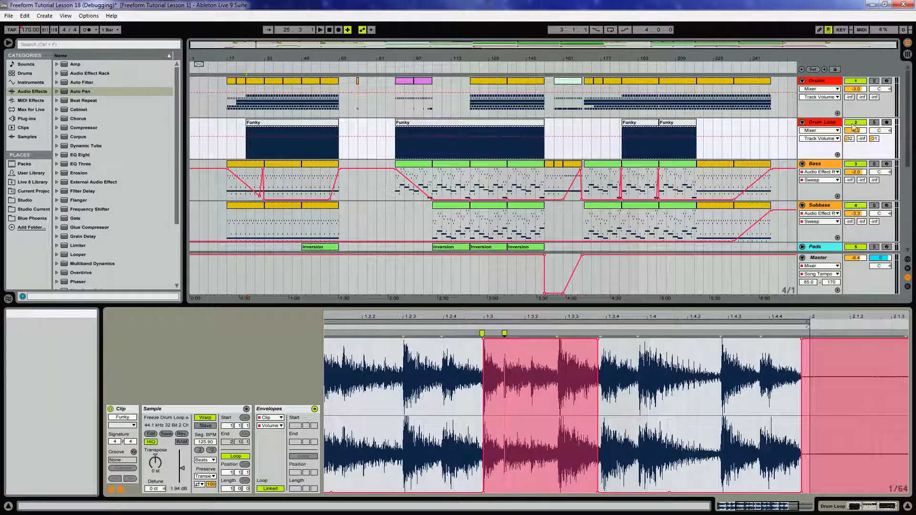
click(875, 123)
key(space)
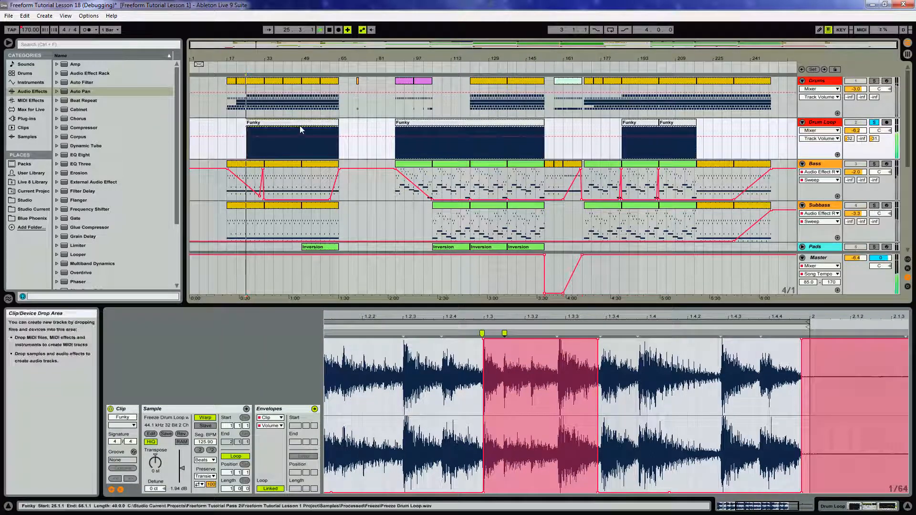
Delete the warp marker in the selected range and add a new one near beat 1.3.2, nudged slightly later.
drag(466, 319, 628, 364)
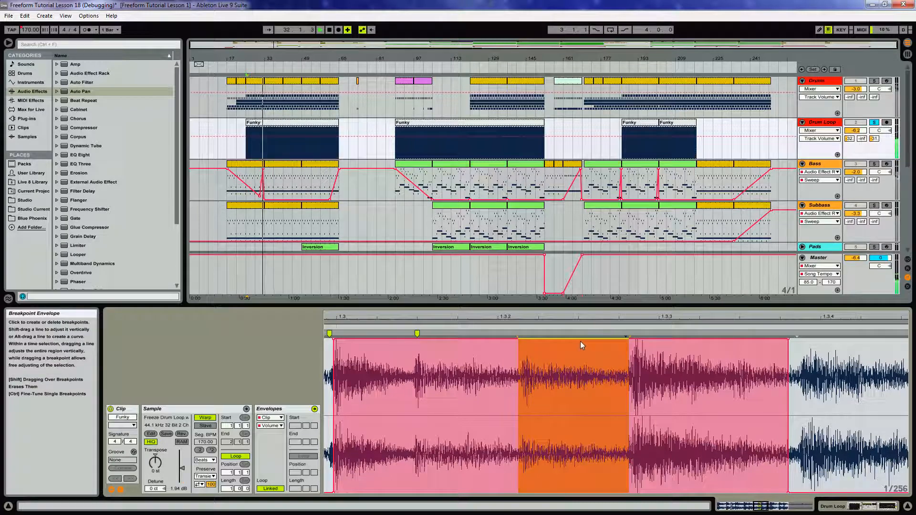
key(Delete)
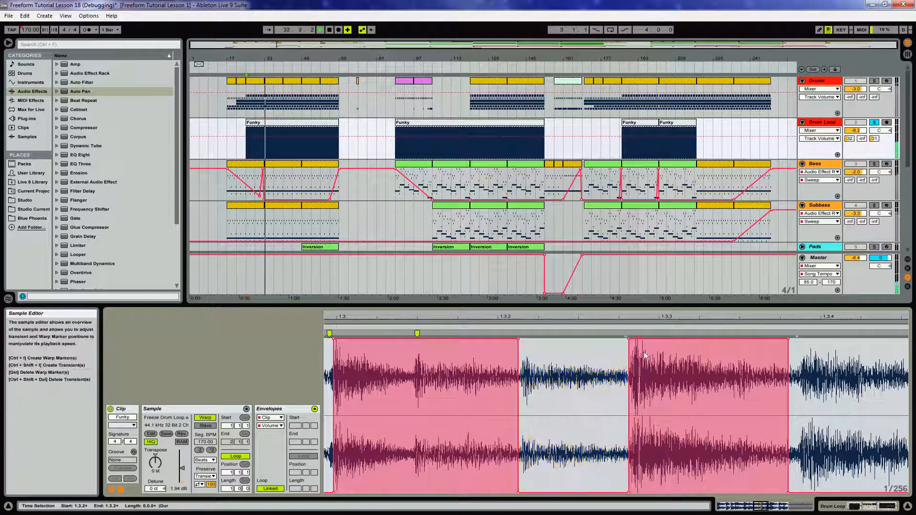
double_click(630, 333)
drag(630, 334, 647, 334)
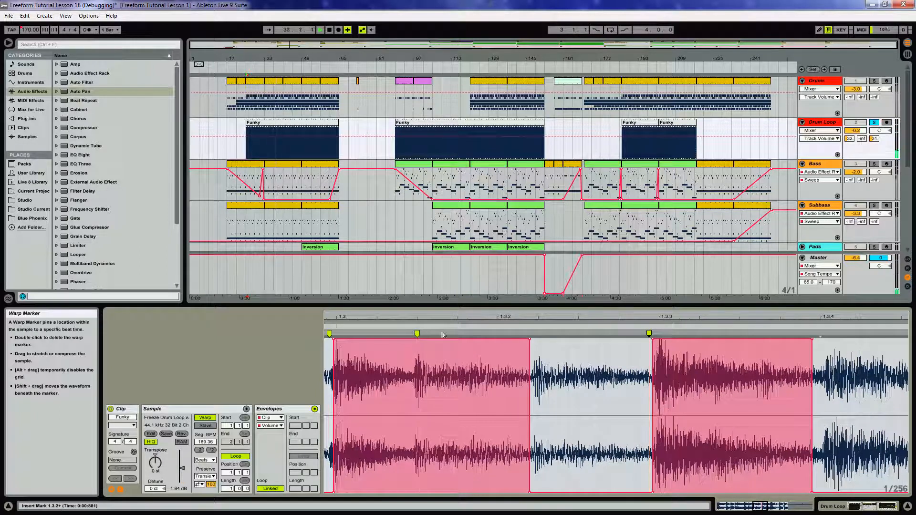
Unsolo the Drum Loop track and zoom out over the whole warped loop.
click(874, 123)
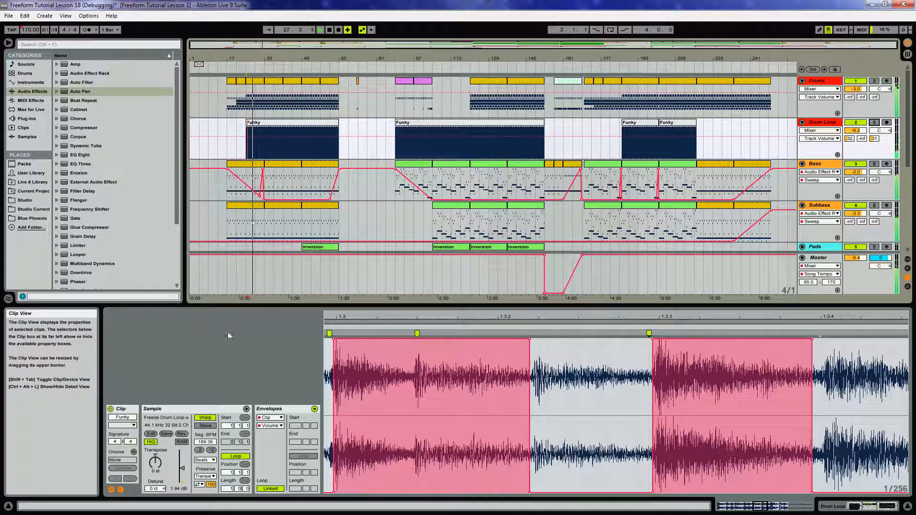
drag(364, 319, 364, 267)
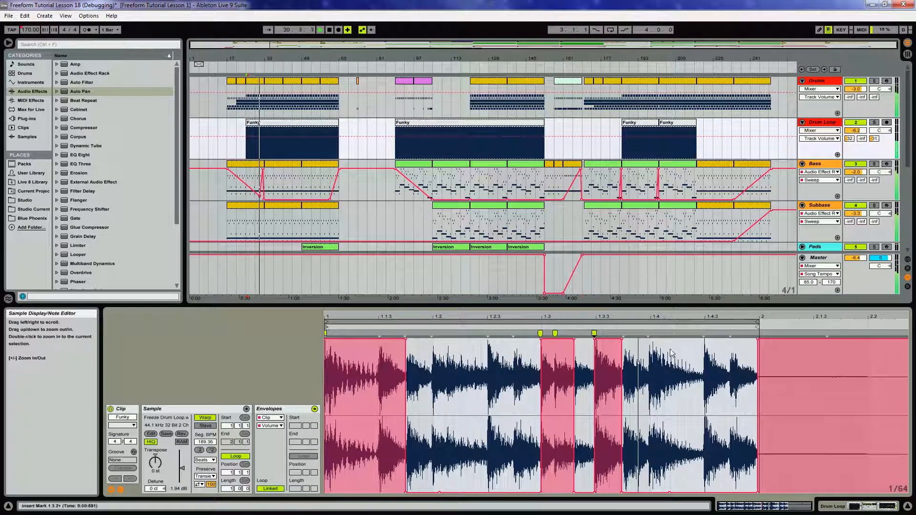
mouse_move(601, 317)
mouse_down()
mouse_move(601, 393)
mouse_move(601, 317)
mouse_up()
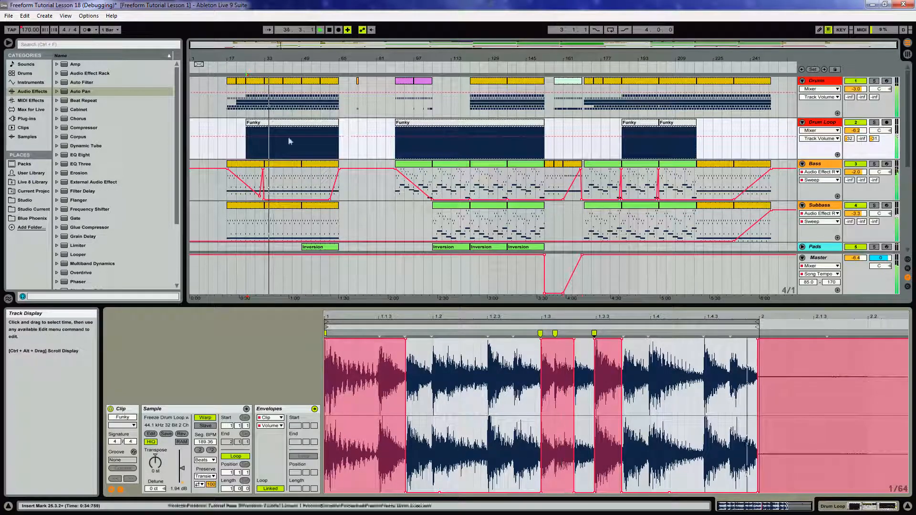
Copy the edited Funky clip over the later drum loop sections in the arrangement and save the set.
drag(278, 124, 640, 133)
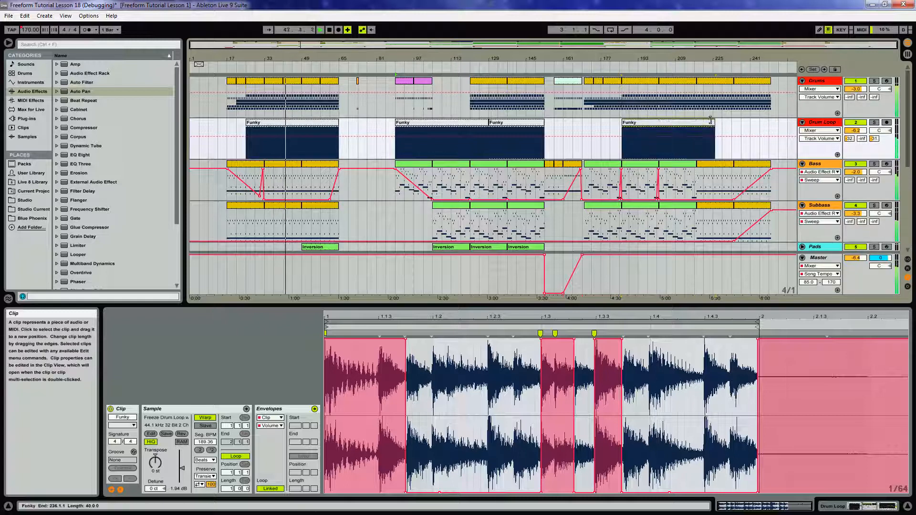
drag(699, 125, 697, 124)
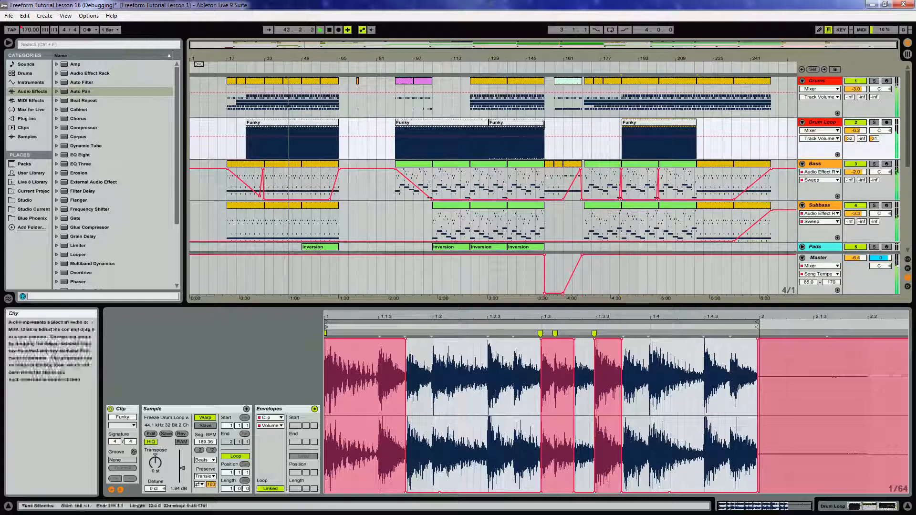
drag(487, 123, 543, 124)
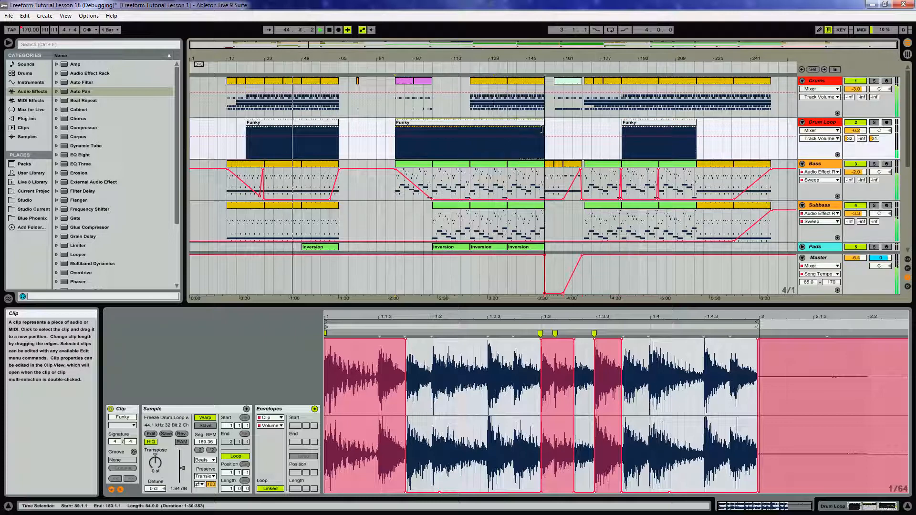
key(ctrl+s)
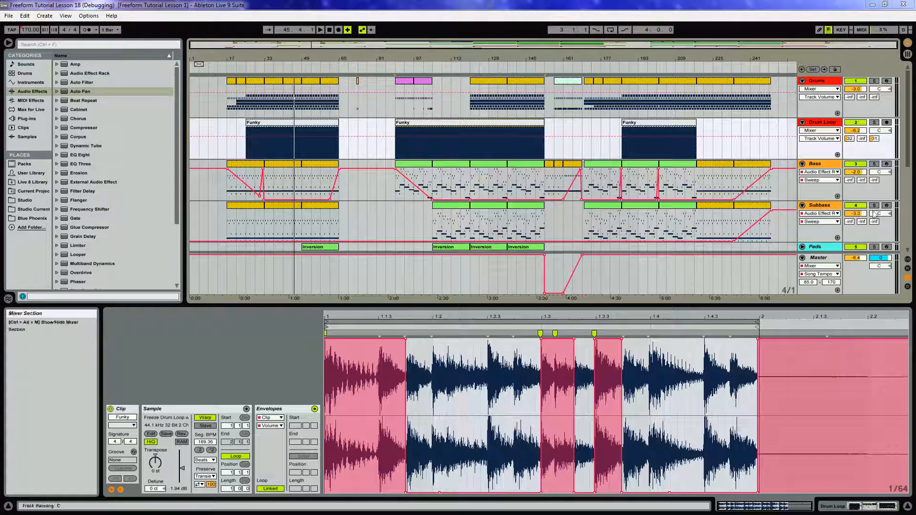
Open the first Subbass clip and merge the opening run of G#3 notes into one long held note.
click(272, 205)
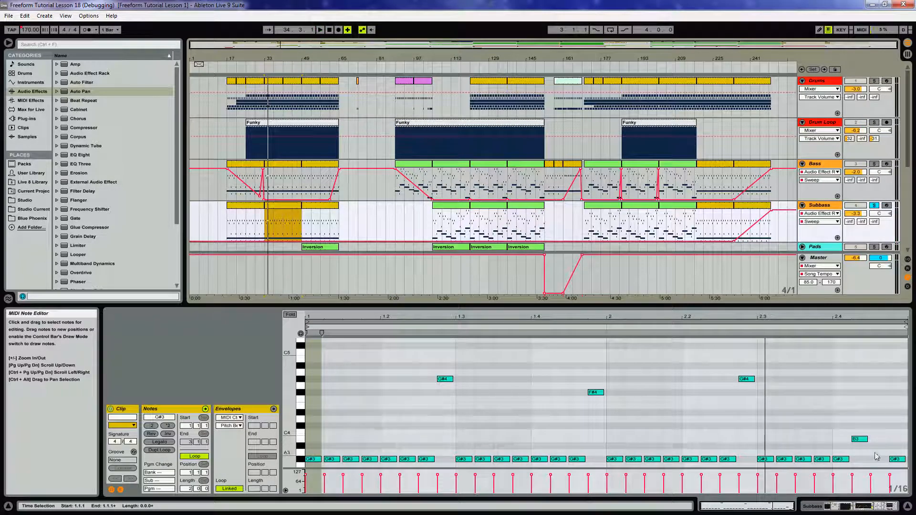
double_click(251, 206)
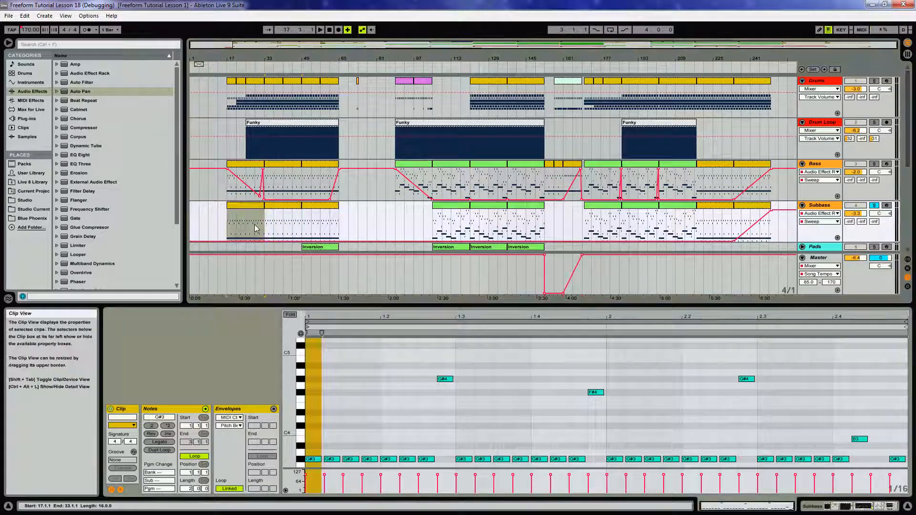
drag(322, 460, 467, 462)
shift+click(614, 459)
shift+click(765, 459)
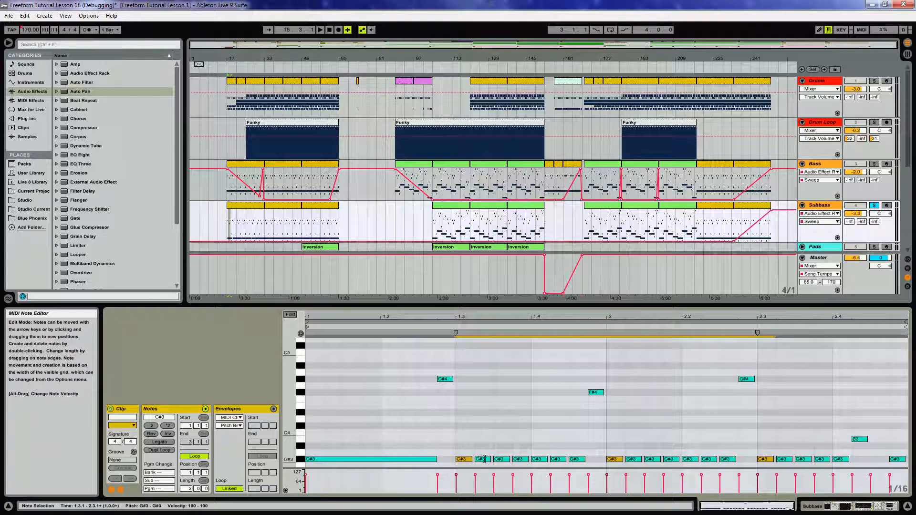
Lengthen the remaining G#3 notes so each holds until the next phrase.
drag(471, 459, 588, 464)
scroll(898, 438, down, 2)
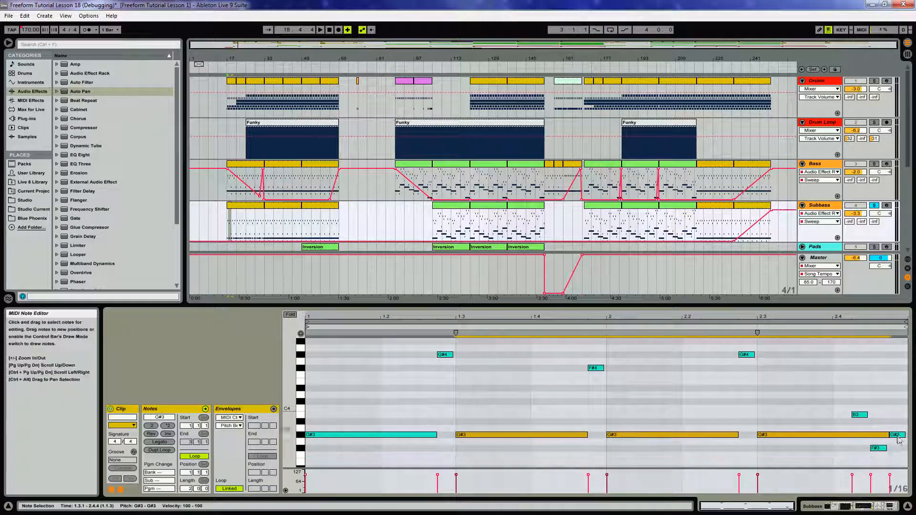
click(885, 435)
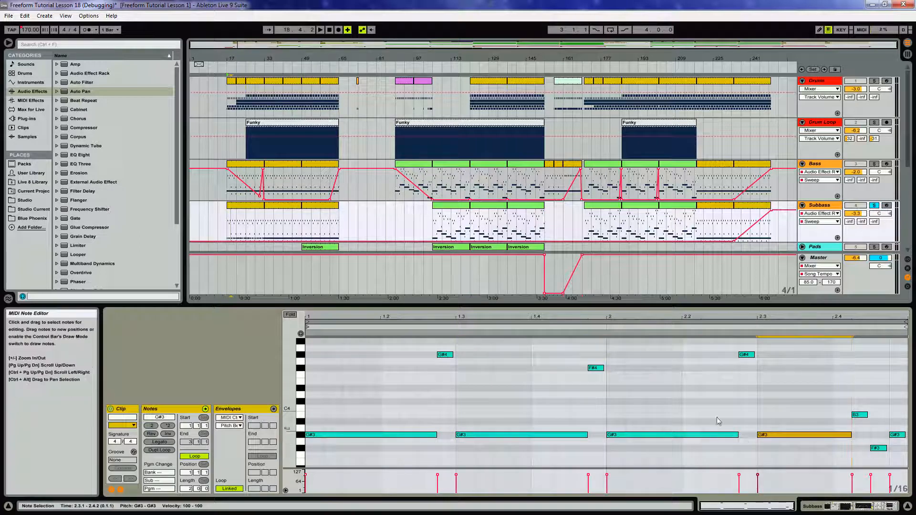
Compare the note patterns of the first Bass and Subbass clips in the opening section.
drag(426, 347, 890, 449)
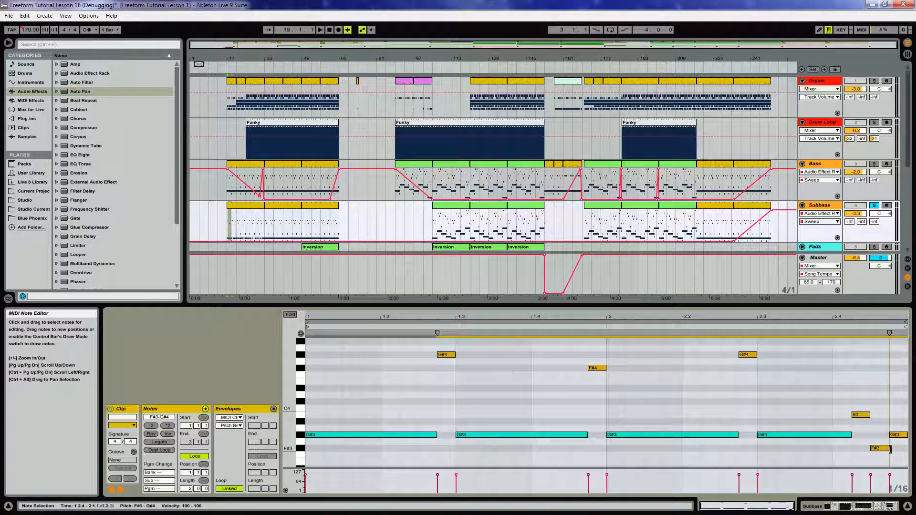
click(244, 165)
click(279, 169)
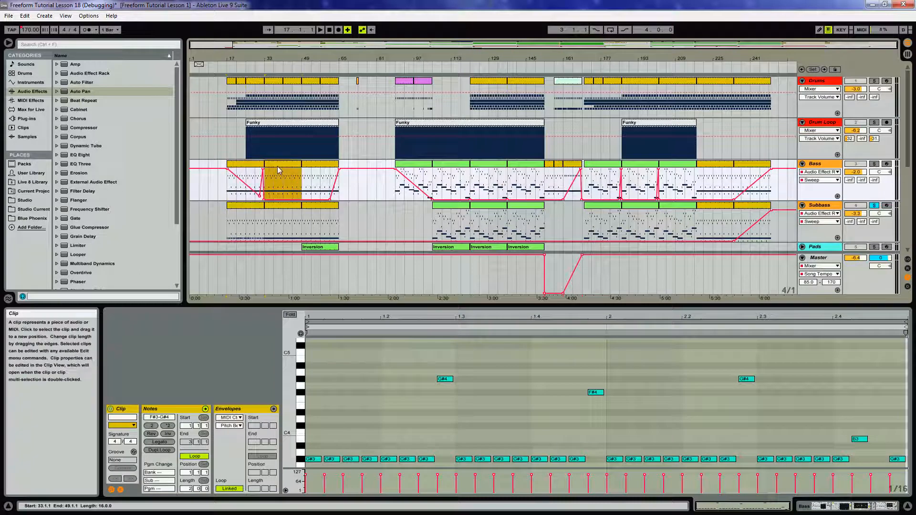
click(317, 170)
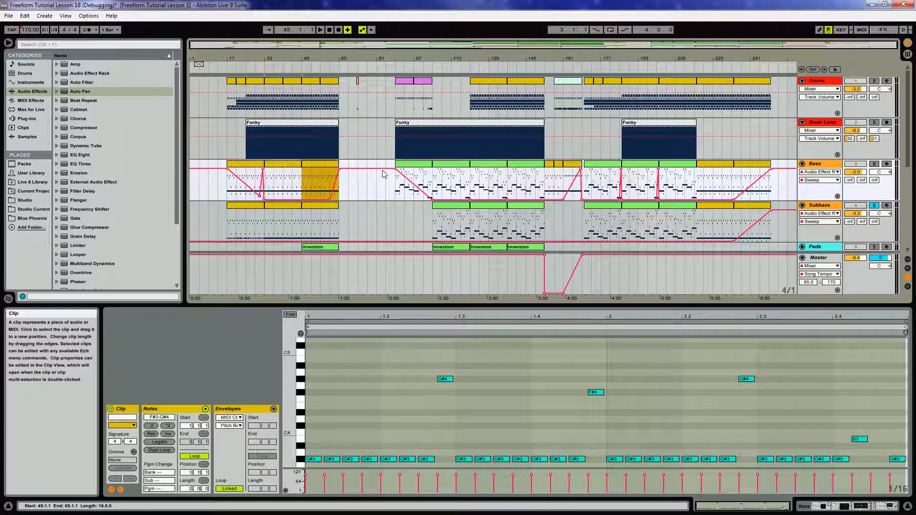
click(237, 209)
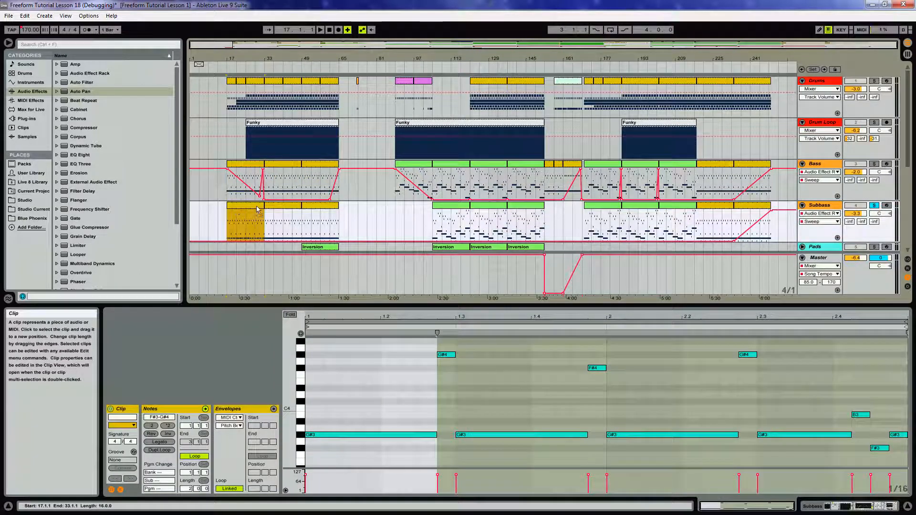
click(279, 213)
click(257, 212)
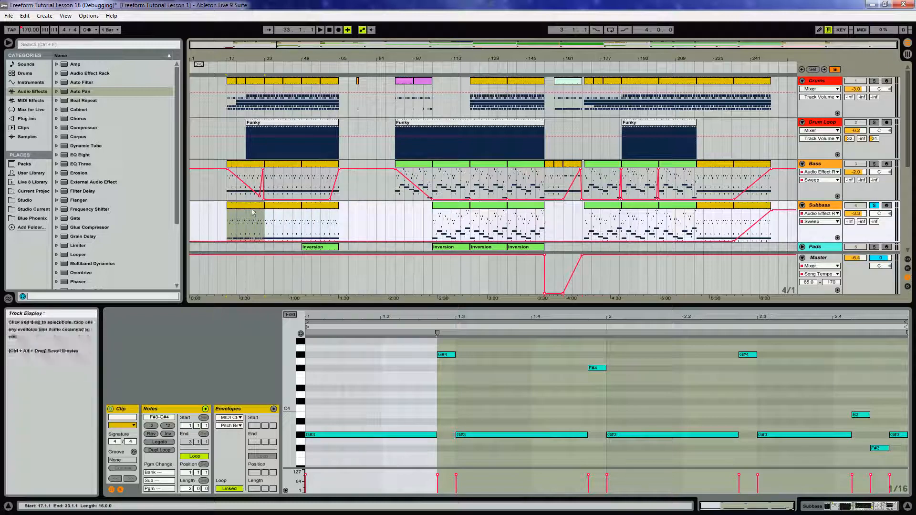
Copy the edited Subbass clip to bar 234 at the end of the arrangement.
drag(245, 205, 282, 208)
drag(283, 207, 747, 210)
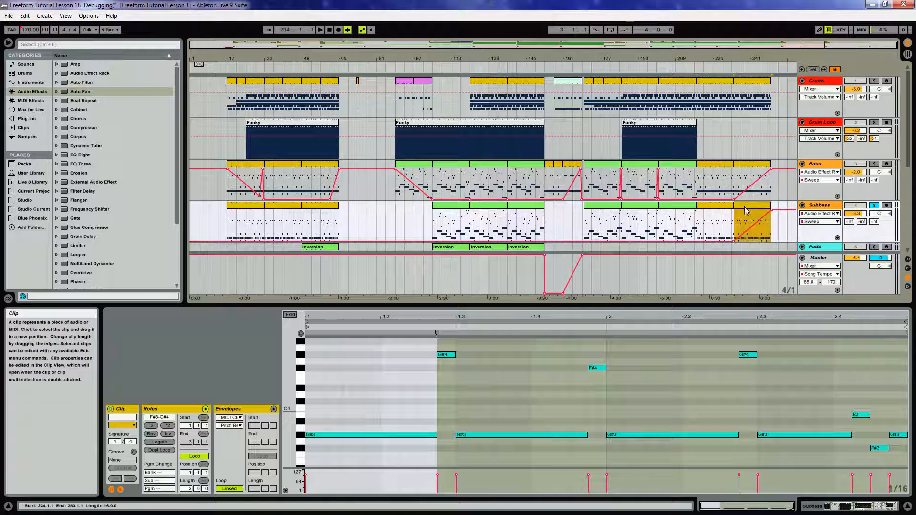
click(446, 224)
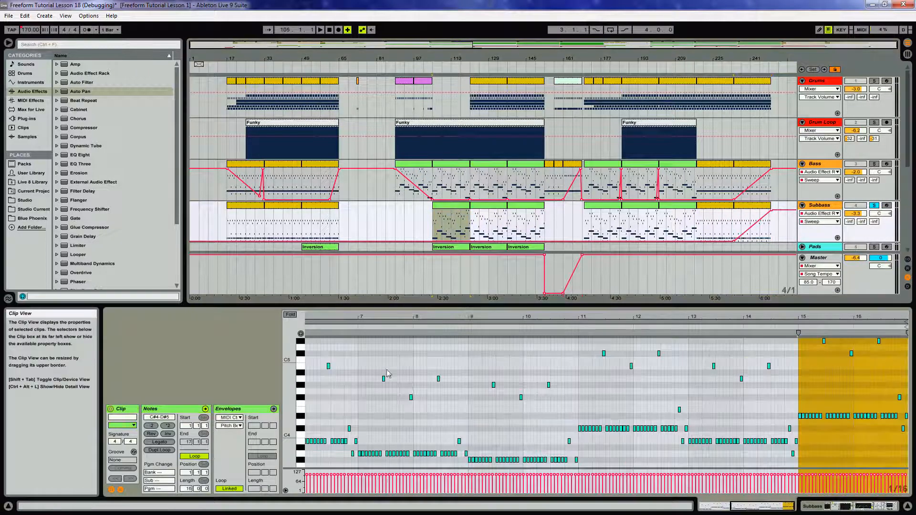
Lengthen the opening G#3 notes of the Subbass clip at bar 105 so each holds longer.
mouse_move(288, 447)
mouse_down()
mouse_move(288, 421)
mouse_move(288, 435)
mouse_up()
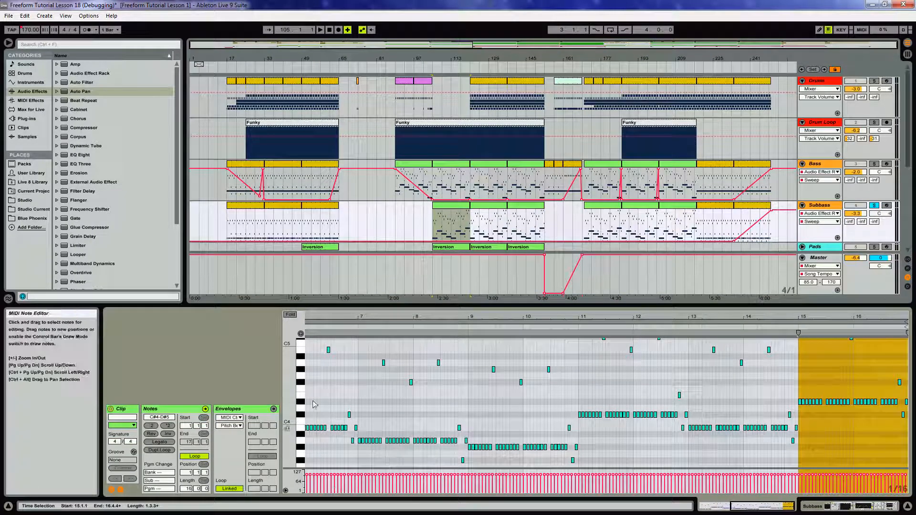
drag(319, 318, 592, 317)
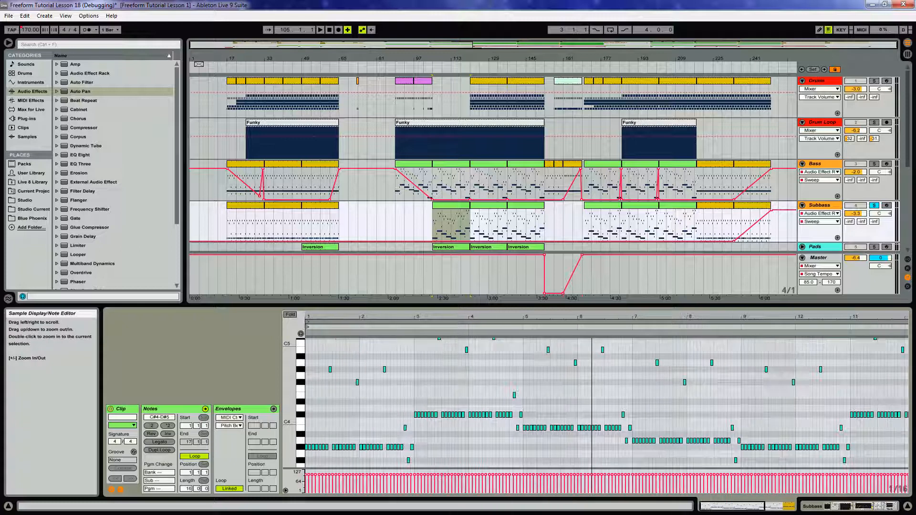
click(307, 447)
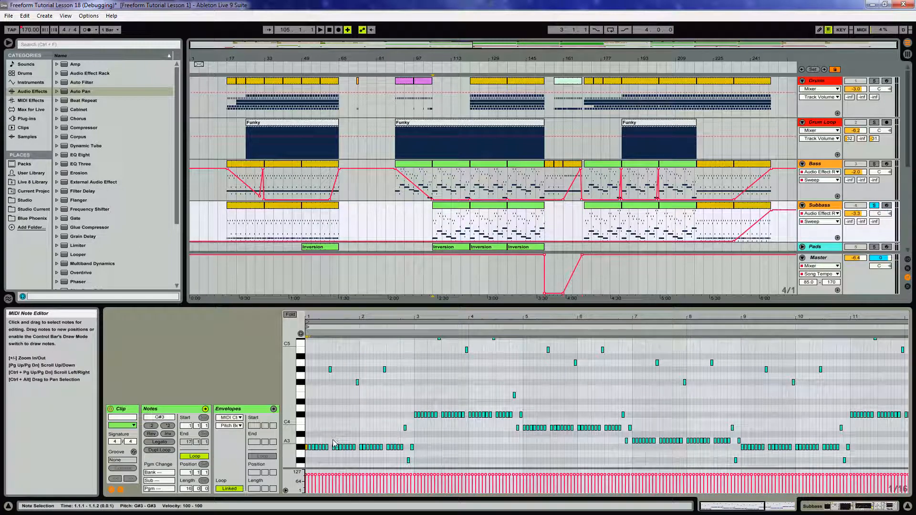
shift+click(357, 443)
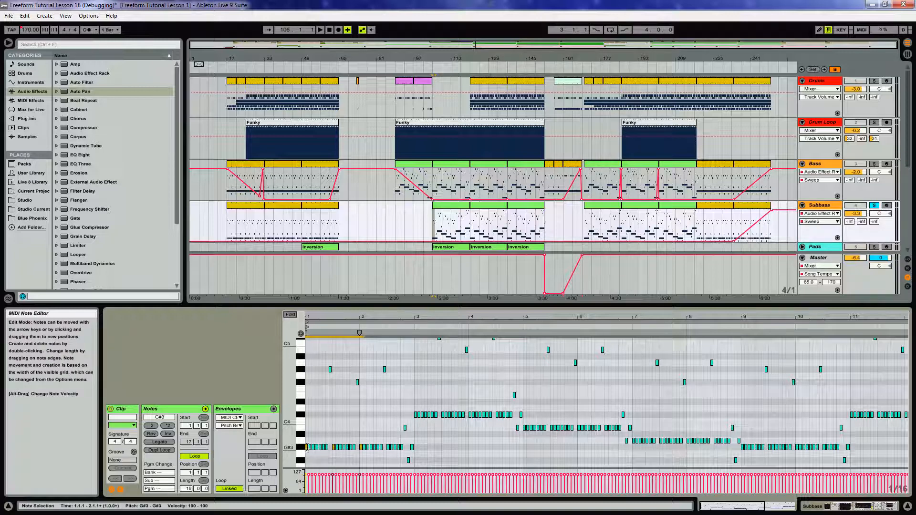
drag(308, 447, 324, 451)
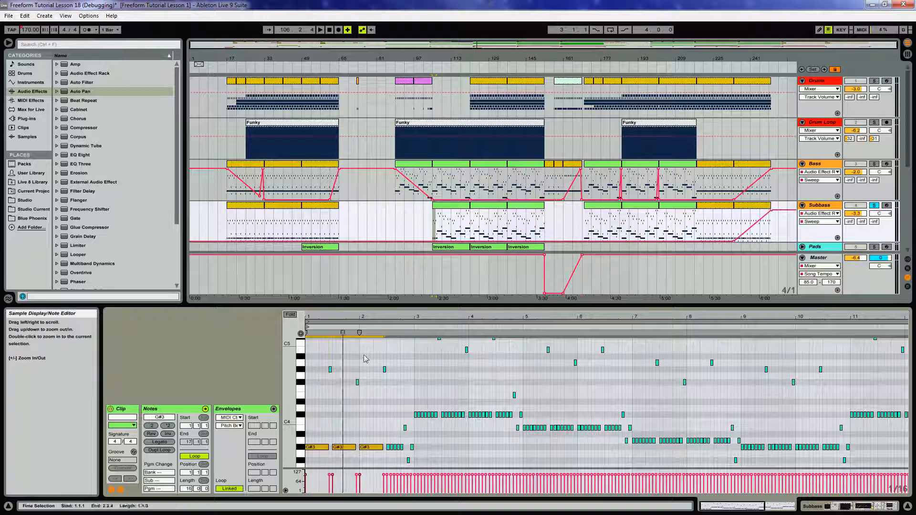
drag(389, 450, 402, 452)
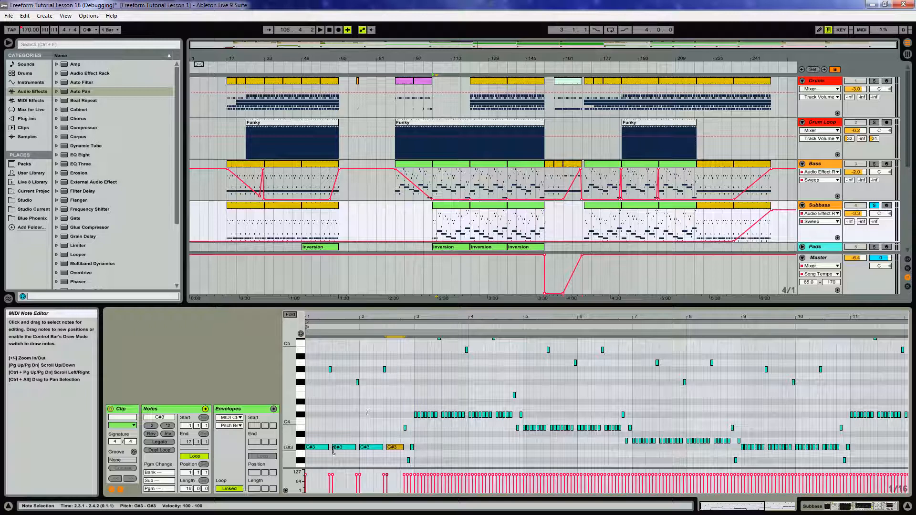
Lengthen the following C#4, B3 and A3 note runs across the rest of the clip in the same way.
drag(322, 438, 401, 464)
drag(325, 449, 533, 434)
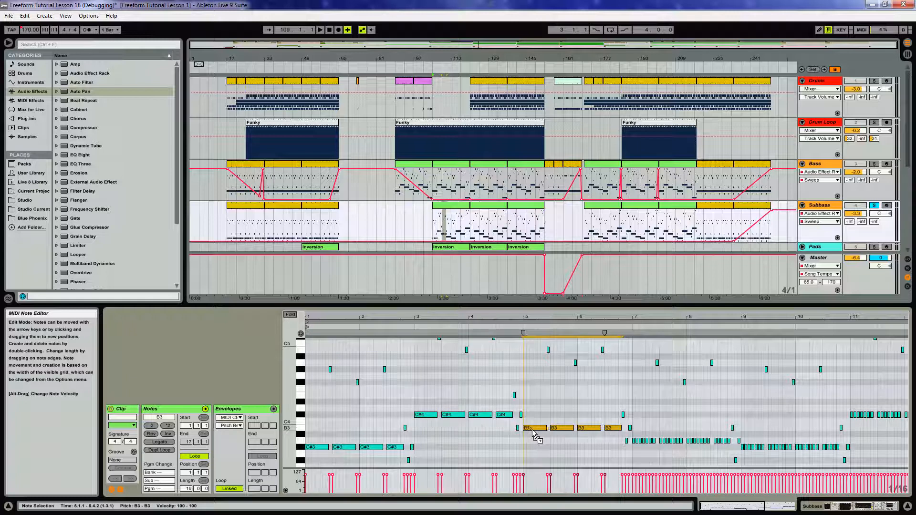
drag(642, 447, 858, 420)
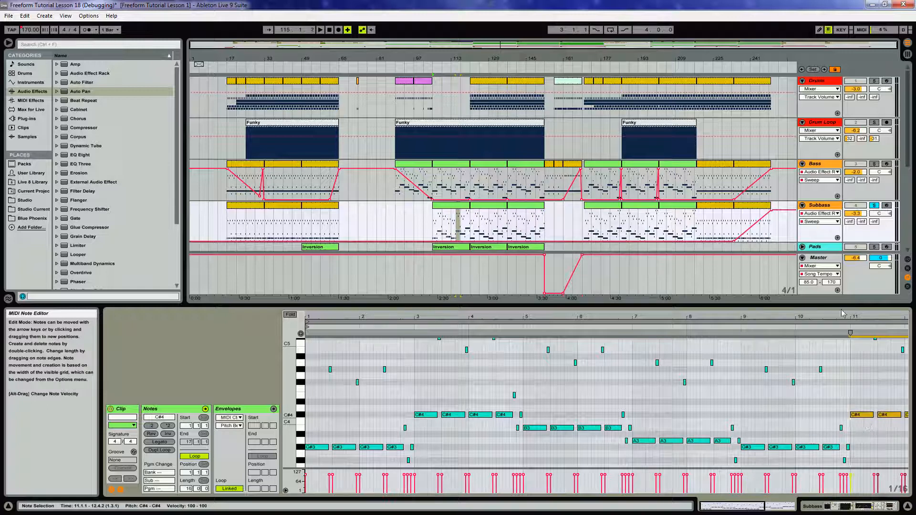
drag(845, 316, 575, 317)
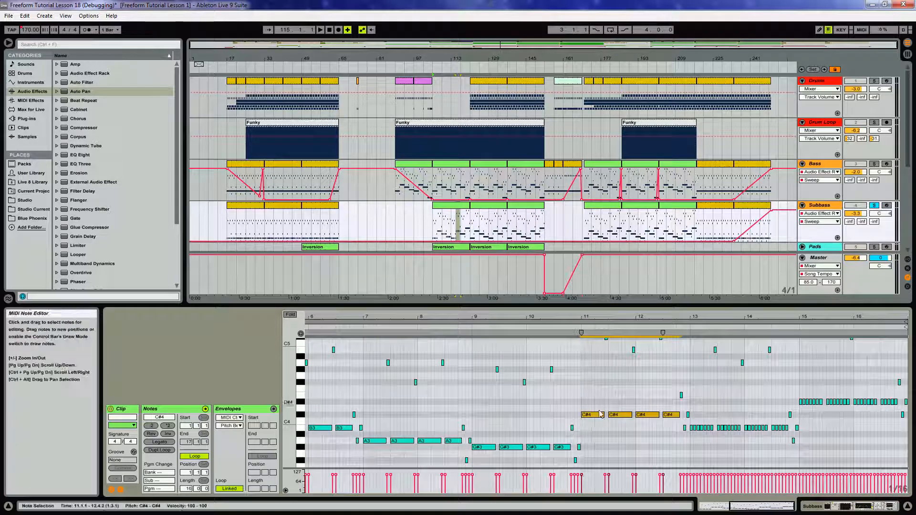
drag(601, 415, 809, 405)
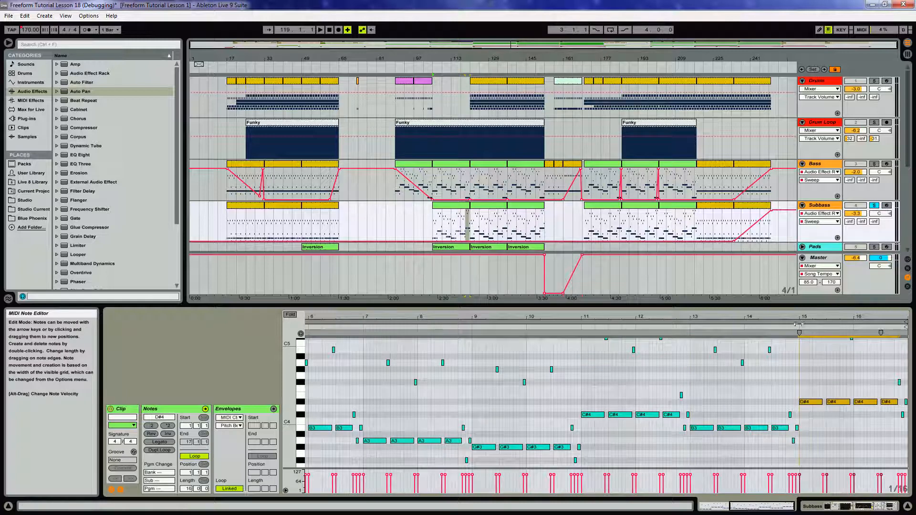
Select and inspect the short upper notes spread across the whole Subbass clip.
scroll(451, 383, up, 1)
drag(289, 395, 277, 393)
drag(362, 318, 361, 300)
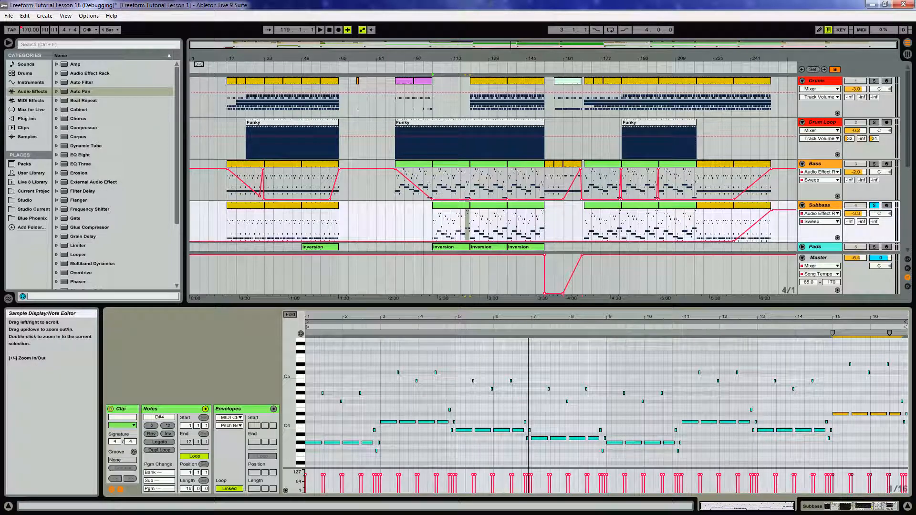
drag(314, 343, 914, 413)
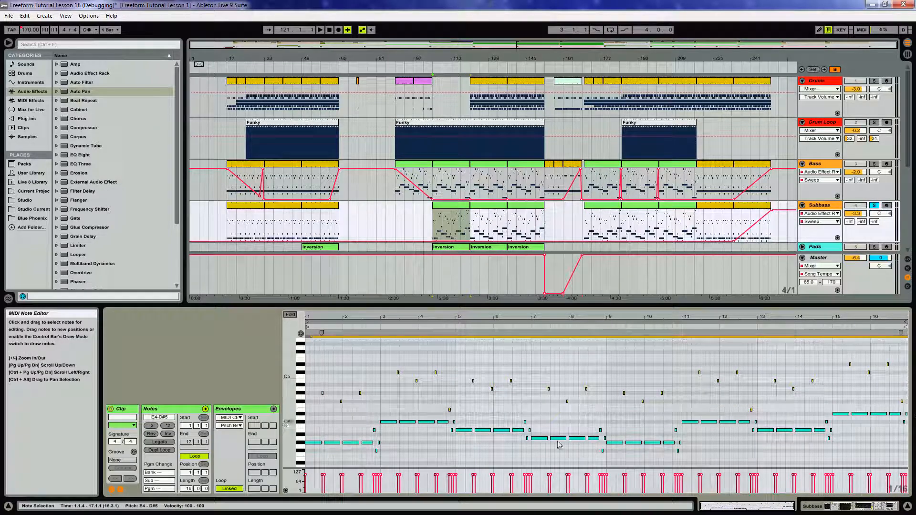
drag(394, 457, 374, 431)
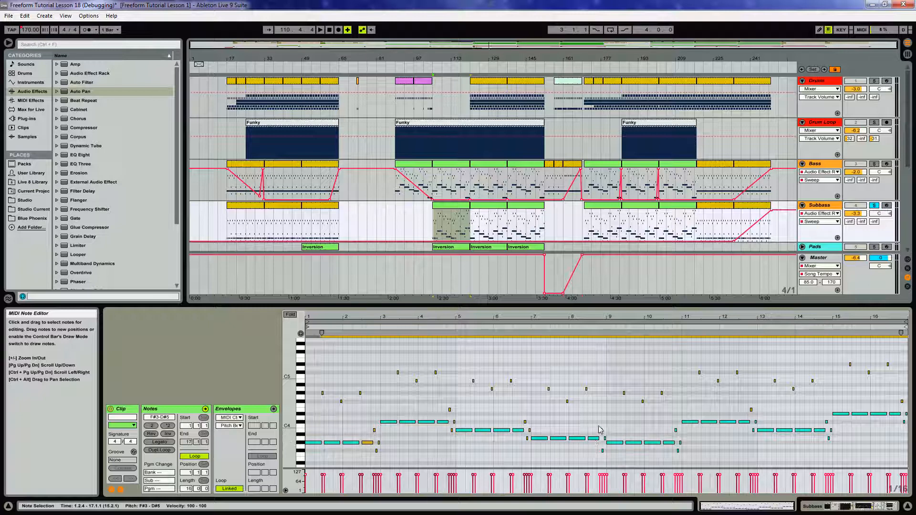
drag(690, 457, 681, 438)
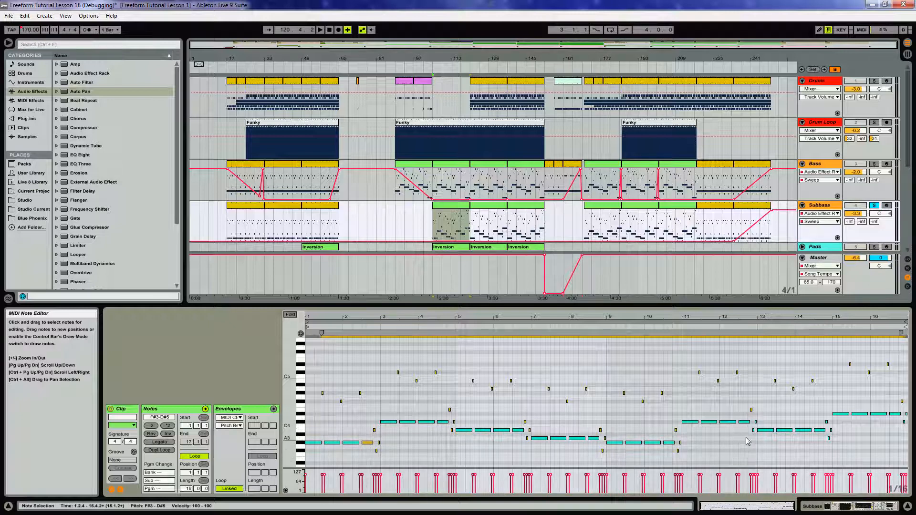
drag(754, 441, 756, 420)
drag(905, 429, 912, 419)
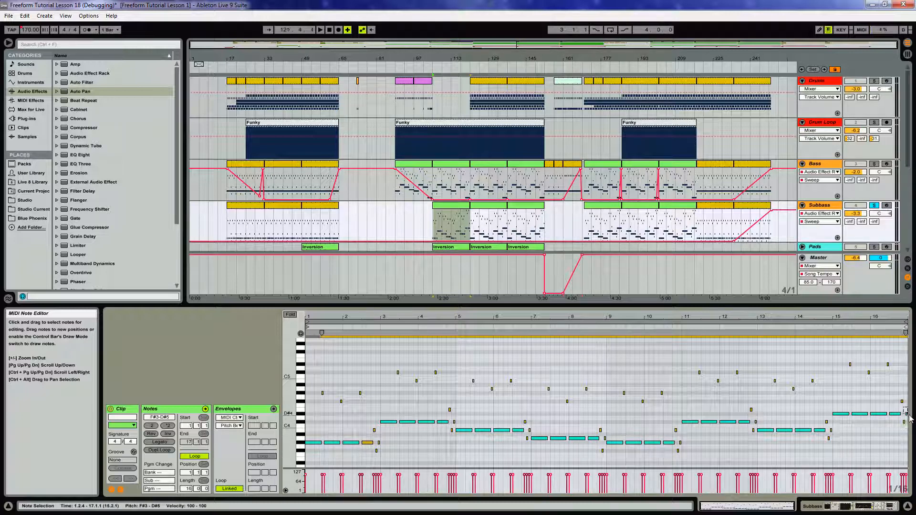
double_click(887, 317)
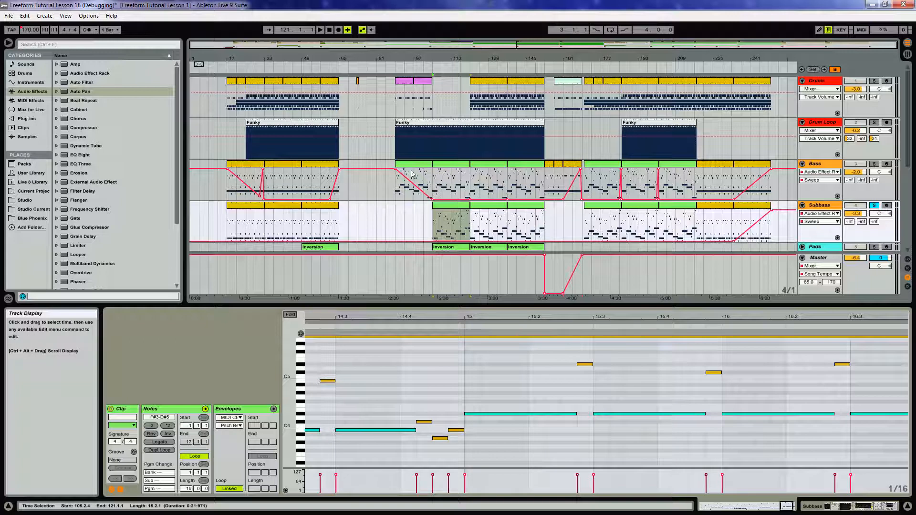
Copy the edited Subbass clip at bar 105 into the later section of the arrangement.
click(450, 208)
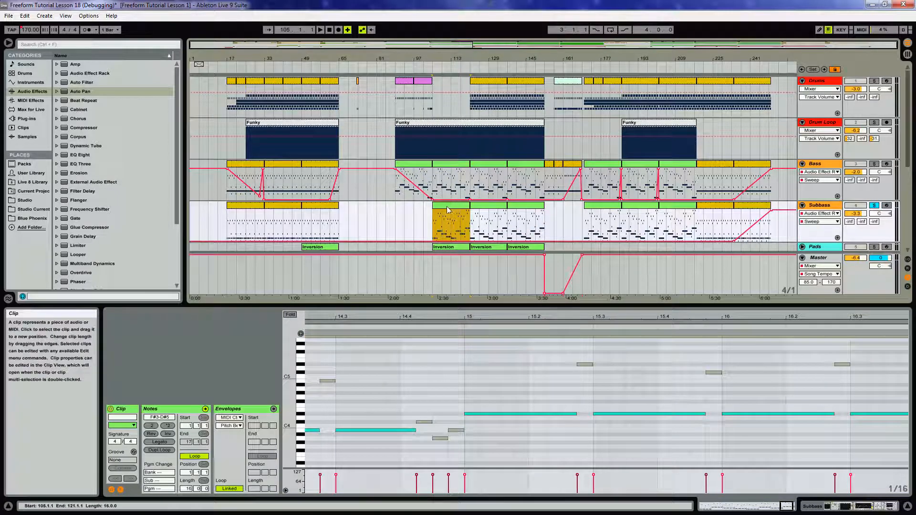
drag(463, 210, 668, 215)
Play the arrangement from the first Subbass clip with the Subbass track soloed.
click(285, 205)
key(space)
click(874, 206)
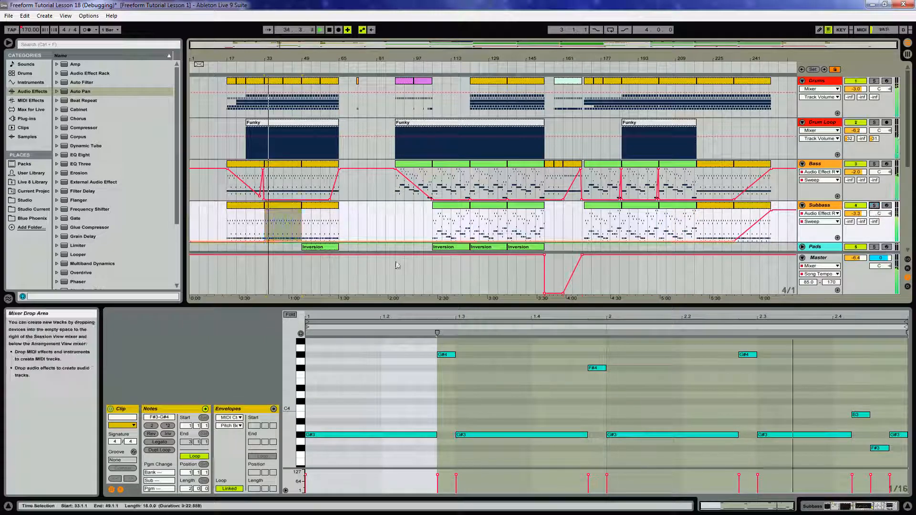
Open the Subbass track's device chain and set the Compressor ratio to 3.00:1.
double_click(829, 209)
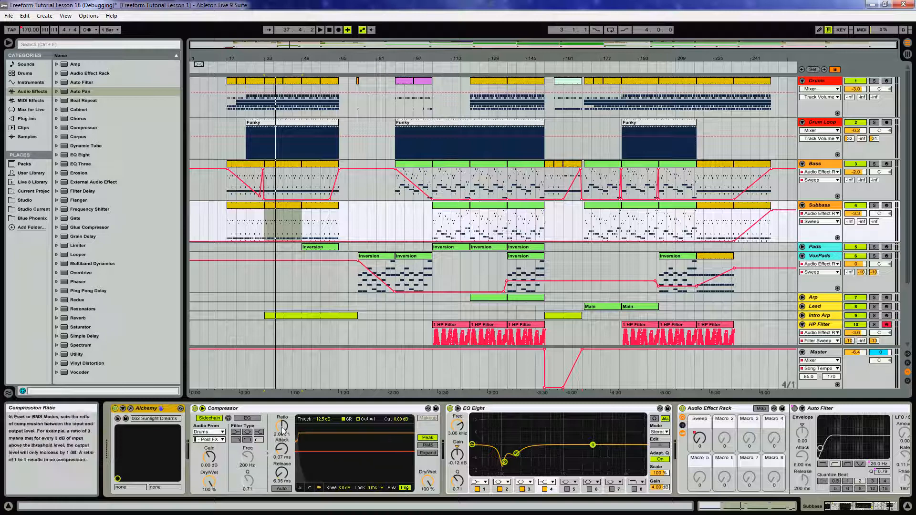
key(space)
drag(283, 431, 283, 411)
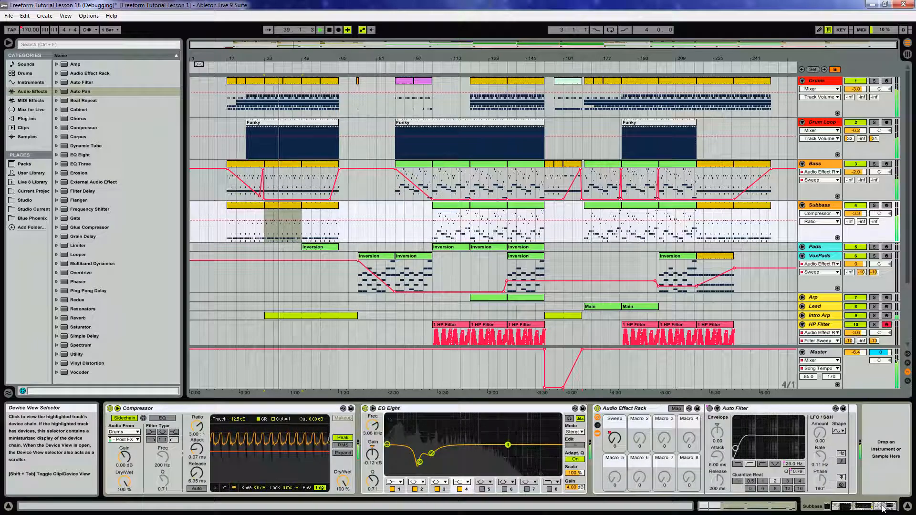
click(859, 206)
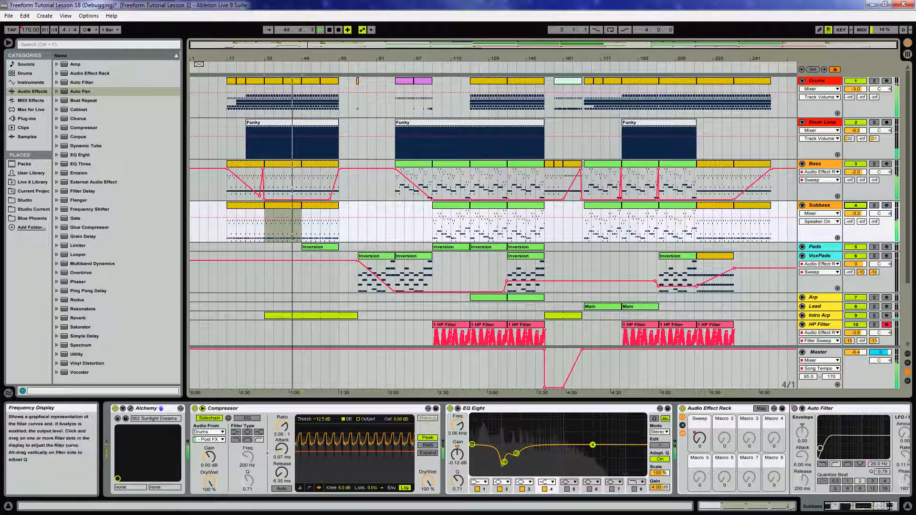
Open the Alchemy instrument's plug-in window for the Subbass track while auditioning the first clip.
click(859, 509)
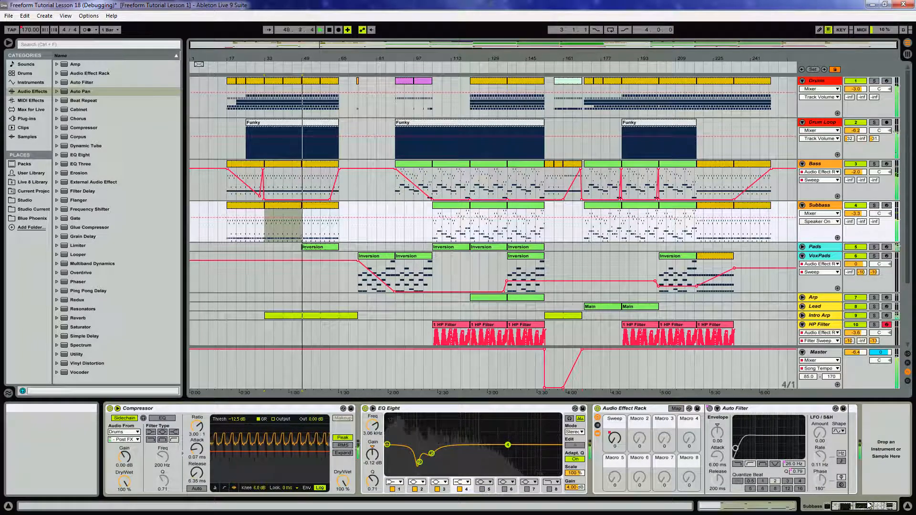
click(851, 508)
key(space)
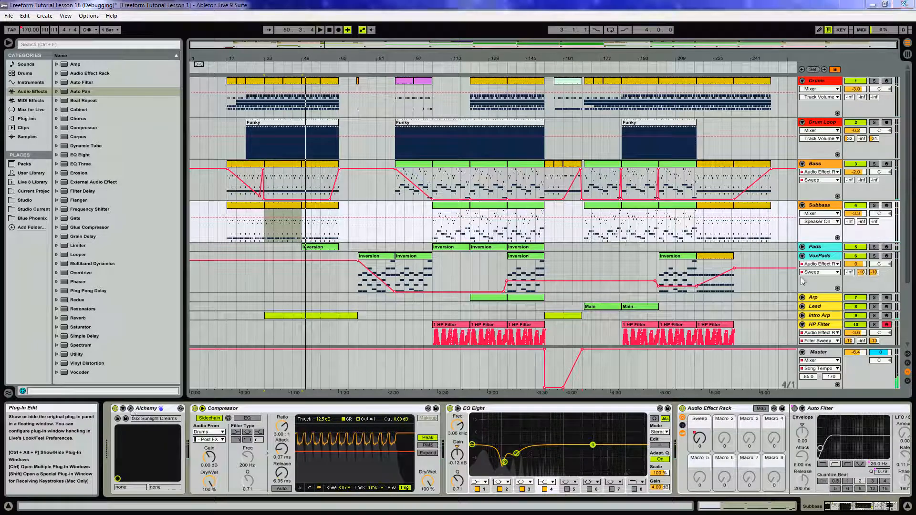
key(ctrl+alt+p)
click(279, 208)
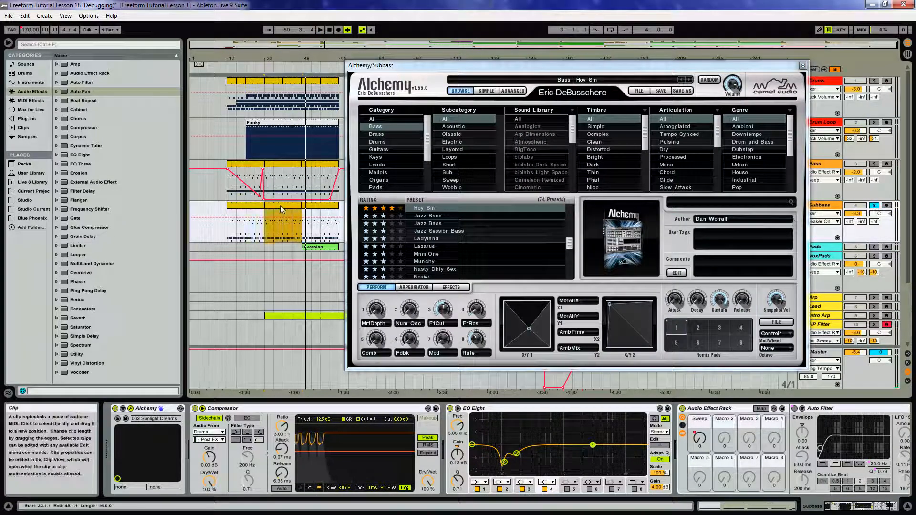
key(space)
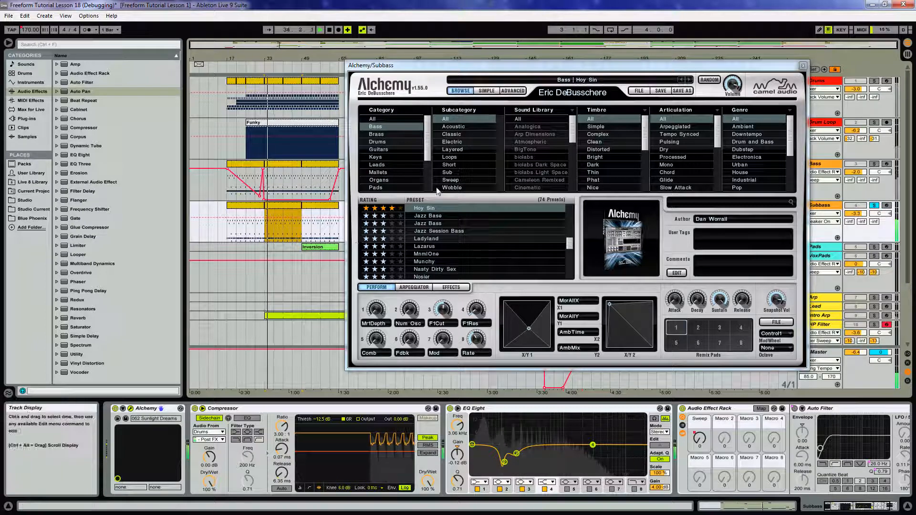
Add KeyFollow as a modulation source for Alchemy's Filter 1 Cutoff, then close the plug-in window.
click(513, 90)
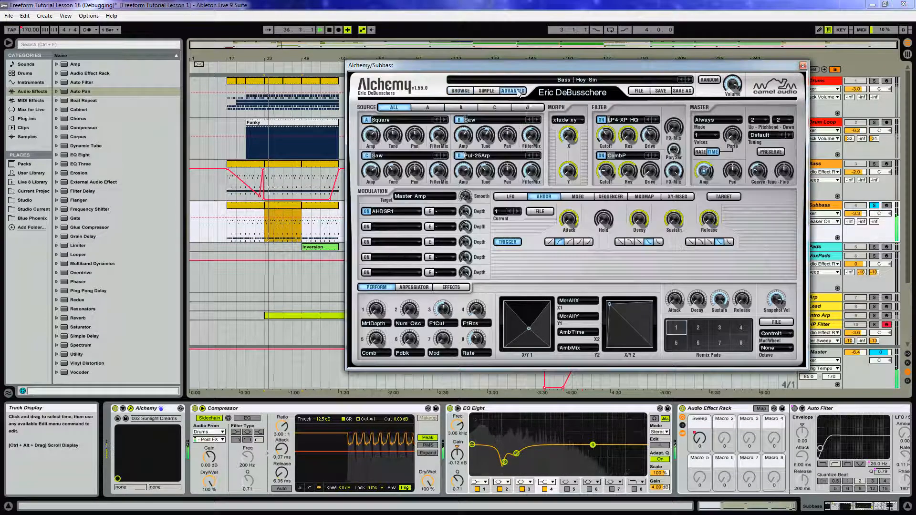
click(609, 140)
right_click(620, 138)
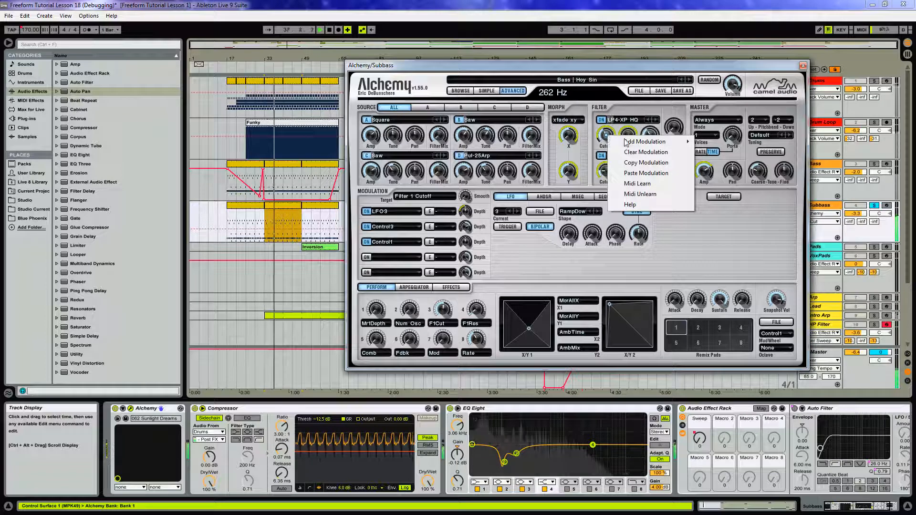
mouse_move(625, 142)
mouse_move(716, 184)
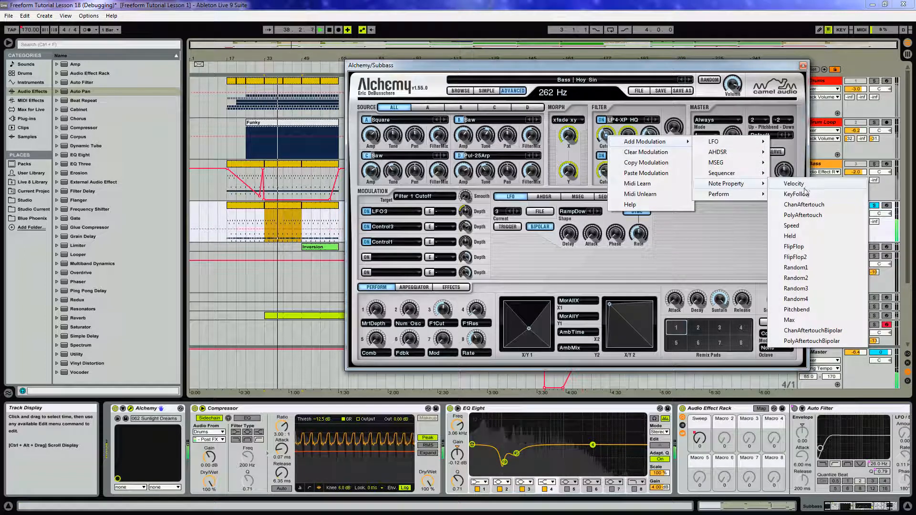
click(799, 196)
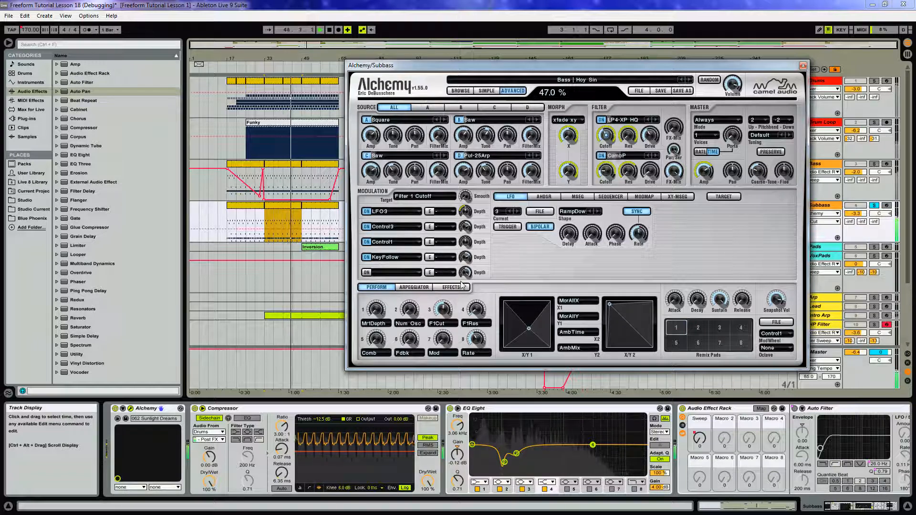
click(803, 65)
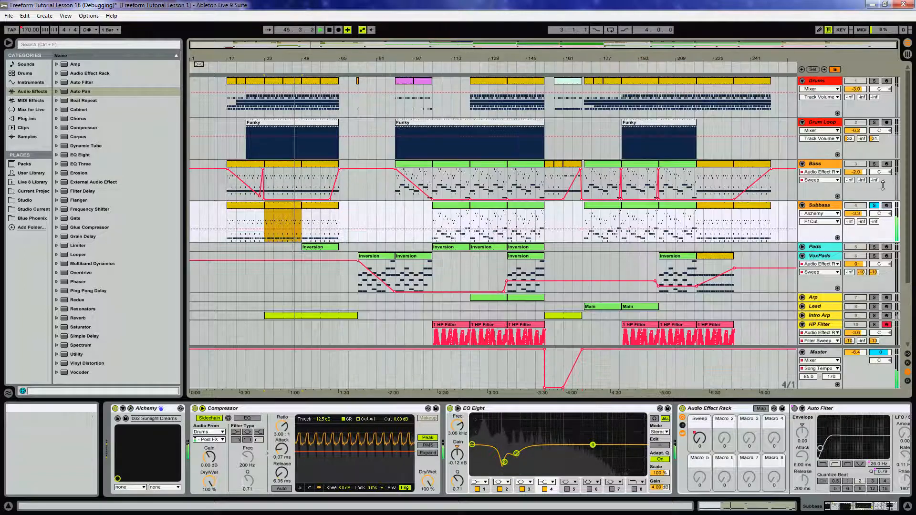
Unsolo the Subbass track and raise its Sweep automation to 127 at the start of the arrangement.
click(874, 206)
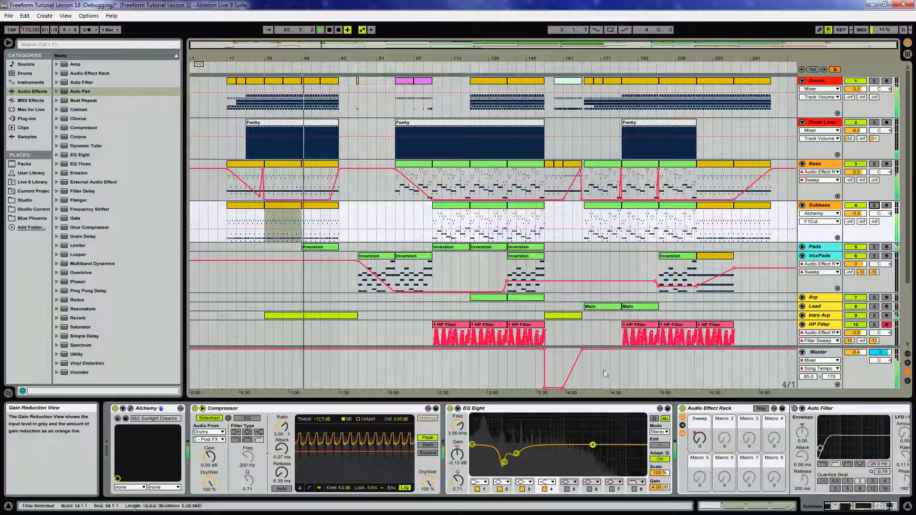
click(697, 438)
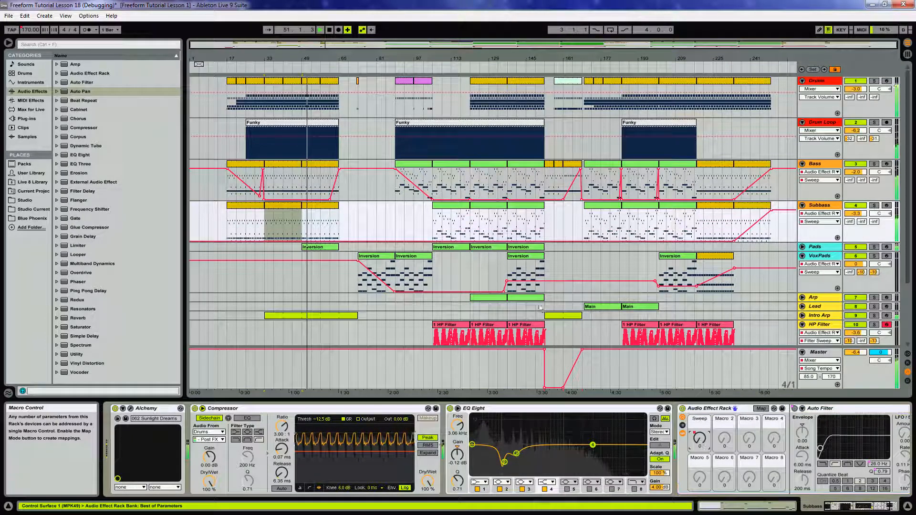
click(266, 241)
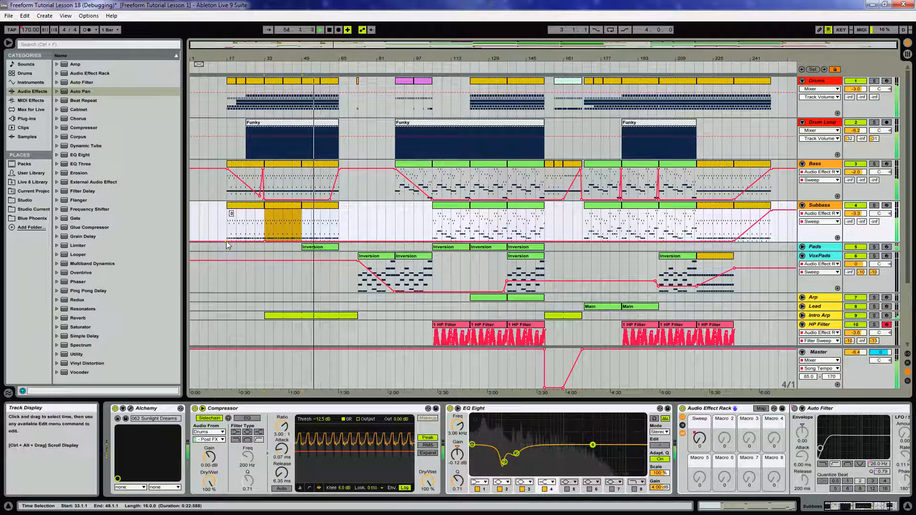
drag(227, 241, 227, 210)
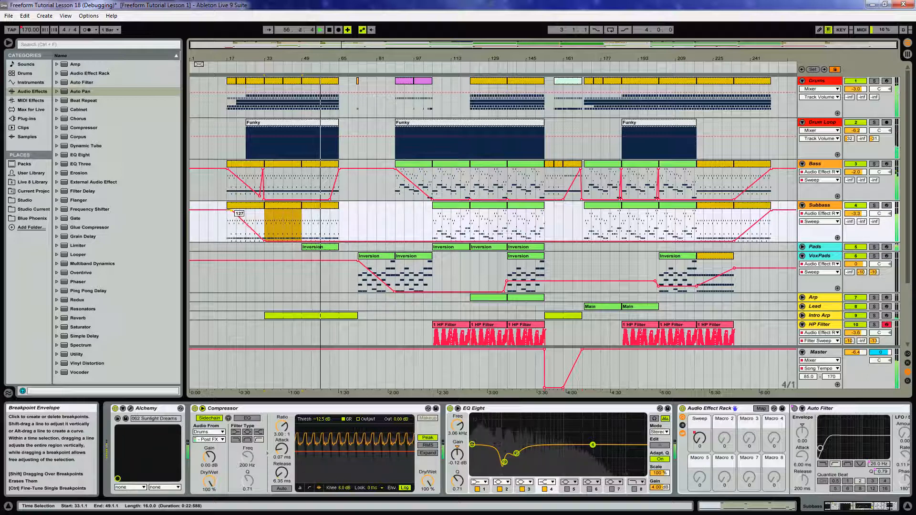
click(237, 208)
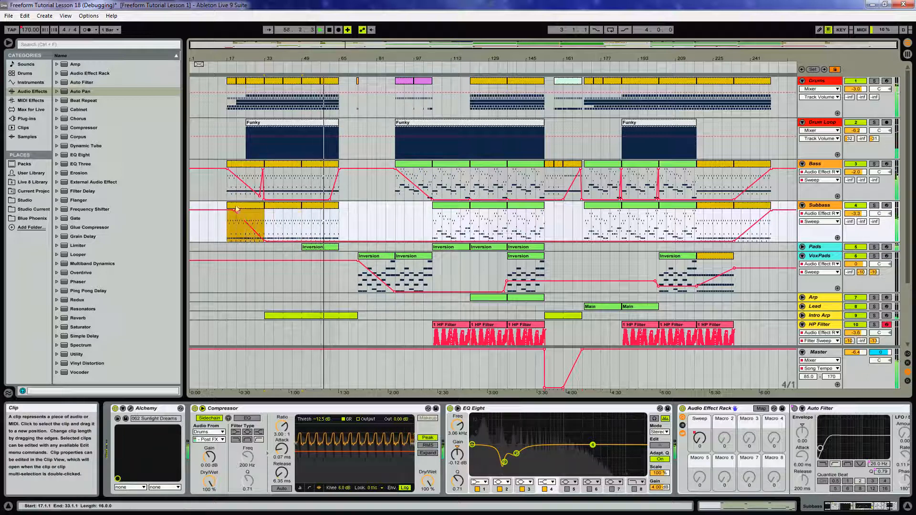
Play back the arrangement from the first Subbass clip to audition it.
click(226, 222)
key(space)
key(space)
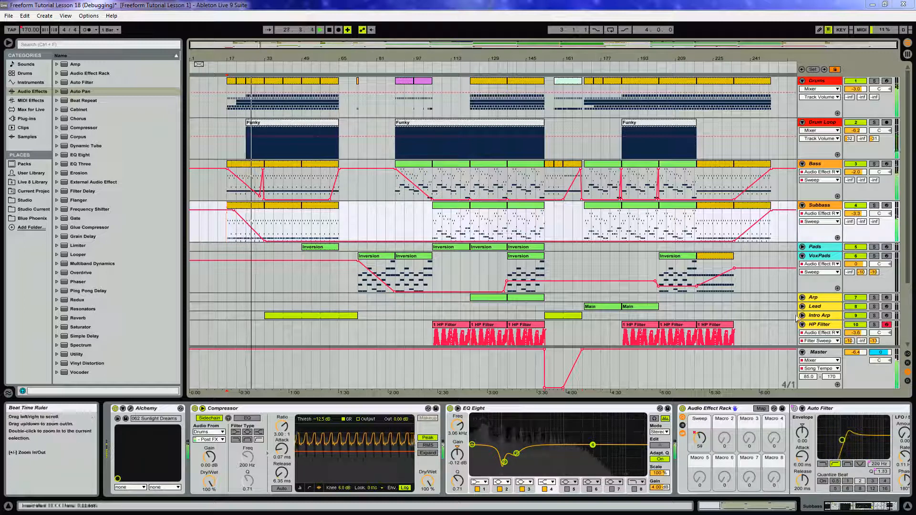
Select the Intro Arp track and its first clip, and open its Alchemy plug-in window.
click(819, 315)
click(802, 316)
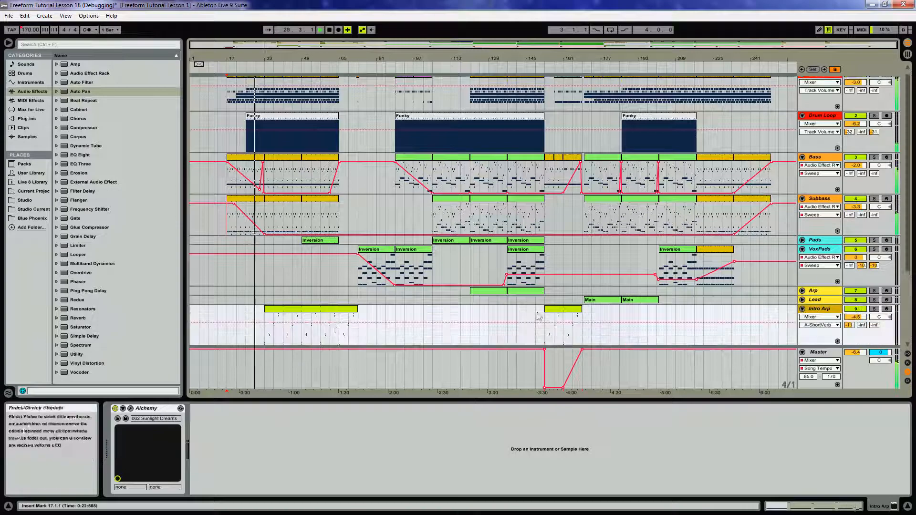
click(320, 316)
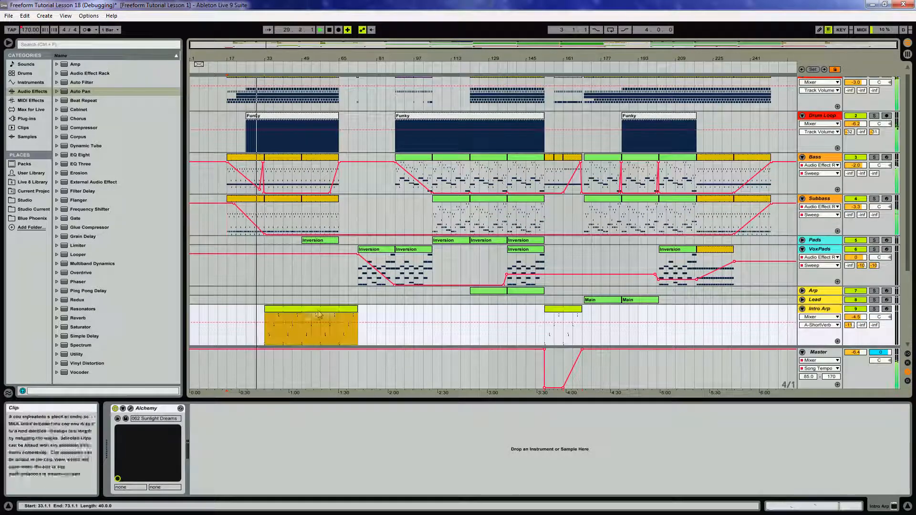
click(130, 409)
Switch Alchemy to the Advanced view and add Perform Control1 as a modulation source for Source A's Pan.
drag(254, 57, 615, 92)
click(564, 117)
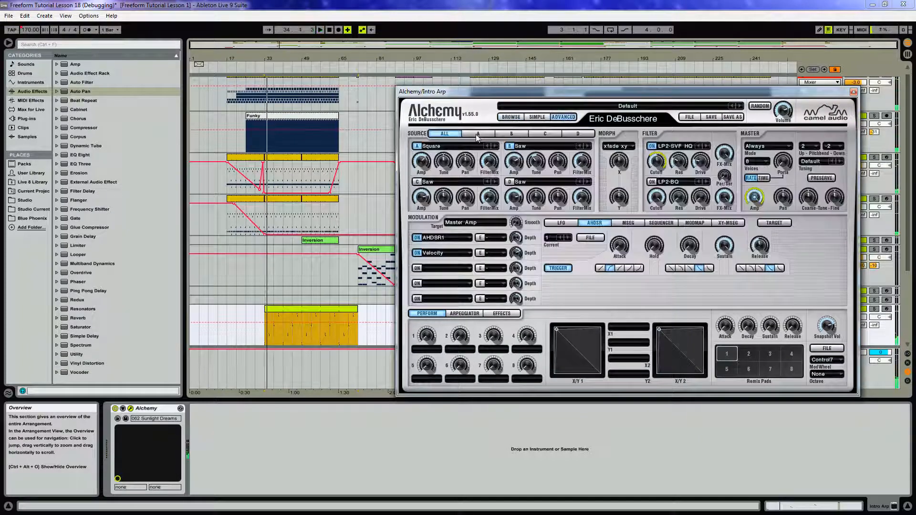
mouse_move(461, 172)
click(466, 165)
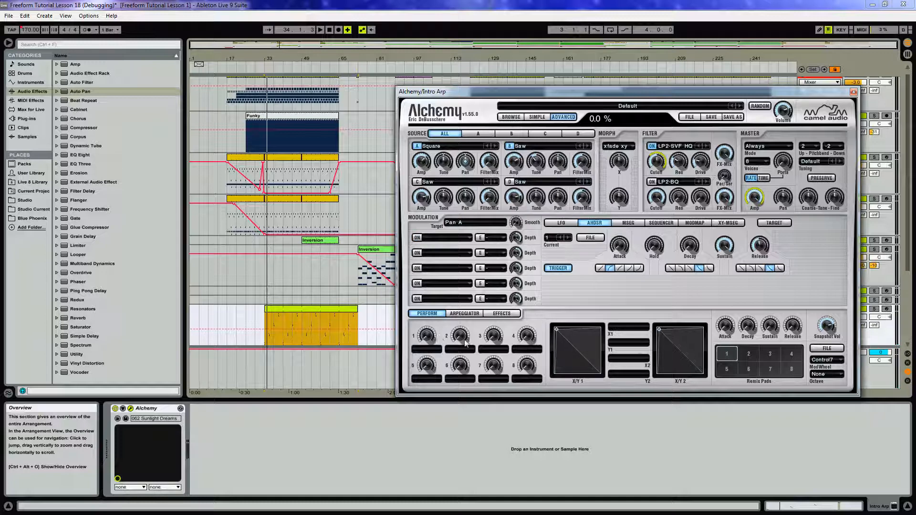
right_click(470, 158)
mouse_move(519, 164)
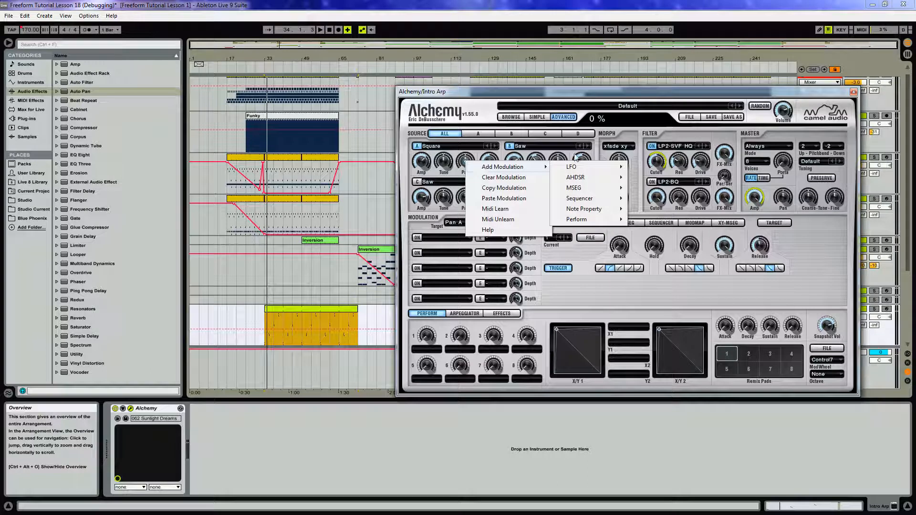
mouse_move(579, 219)
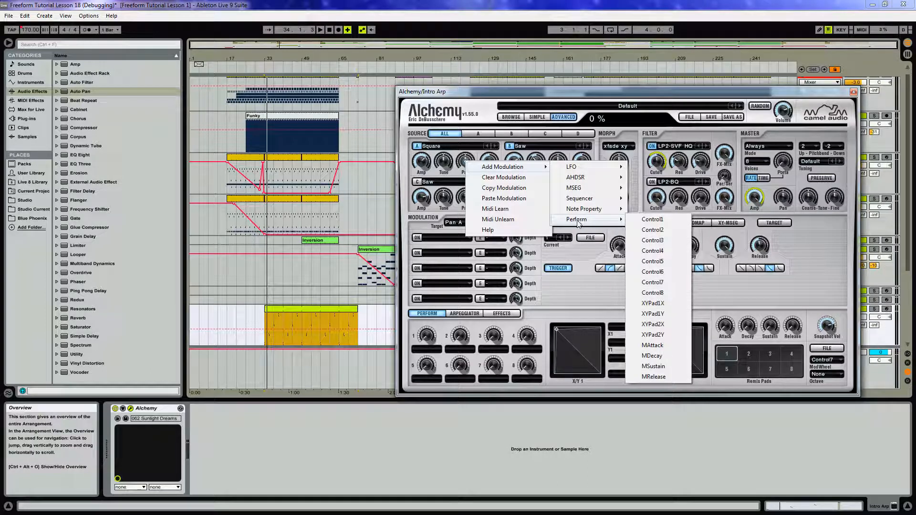
click(649, 219)
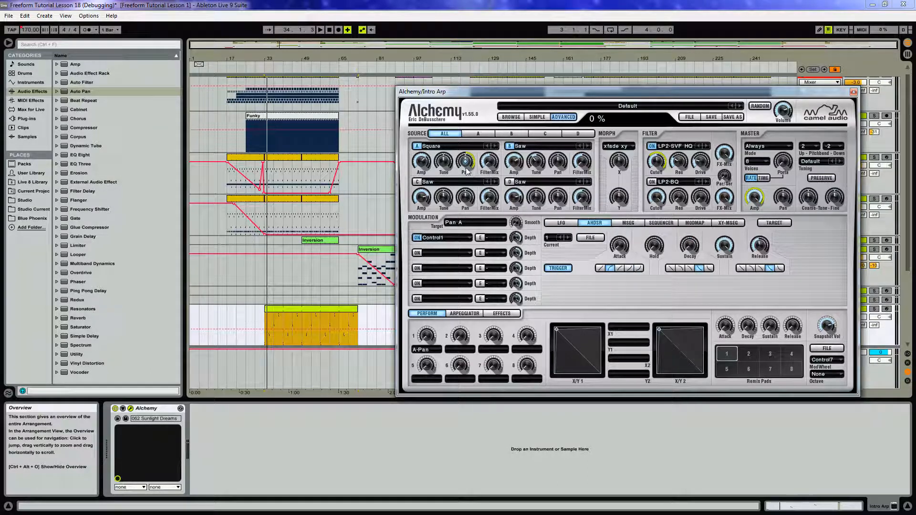
Add Perform Control1 as a modulation source for Source B's Pan as well.
drag(466, 163, 466, 161)
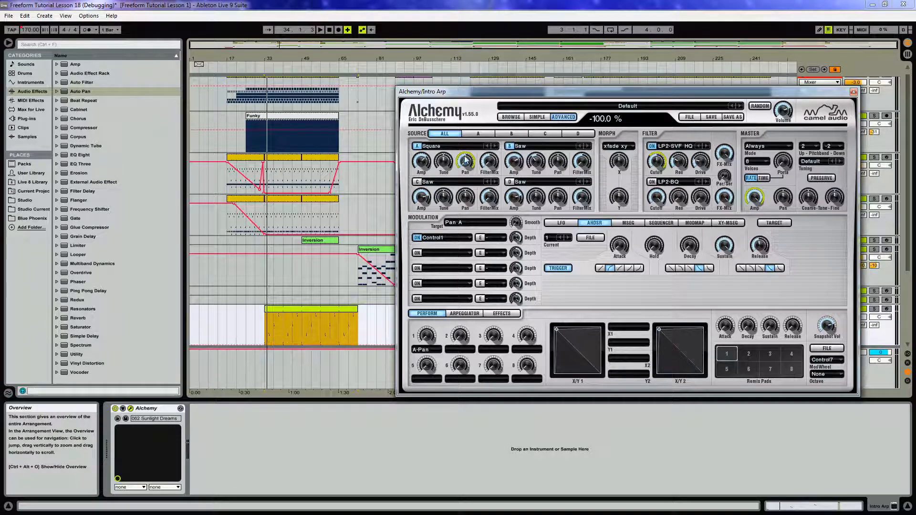
right_click(559, 165)
mouse_move(583, 168)
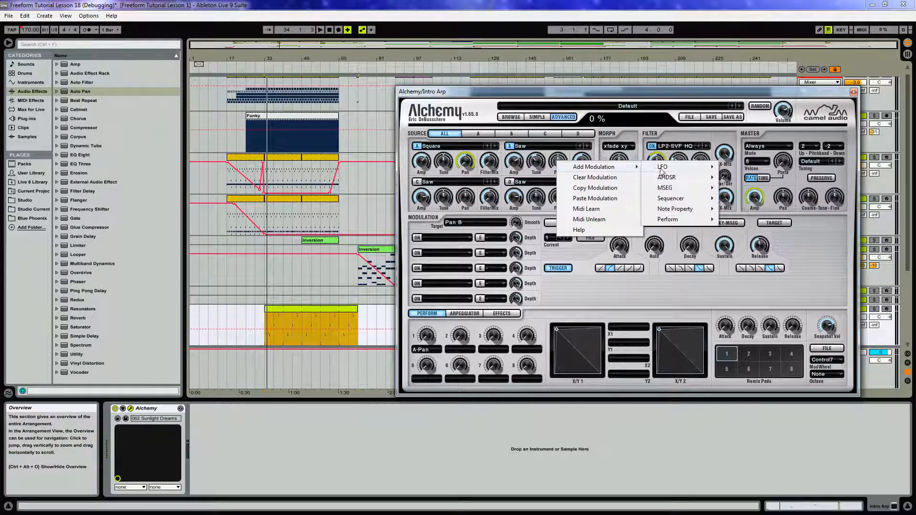
mouse_move(695, 221)
click(740, 221)
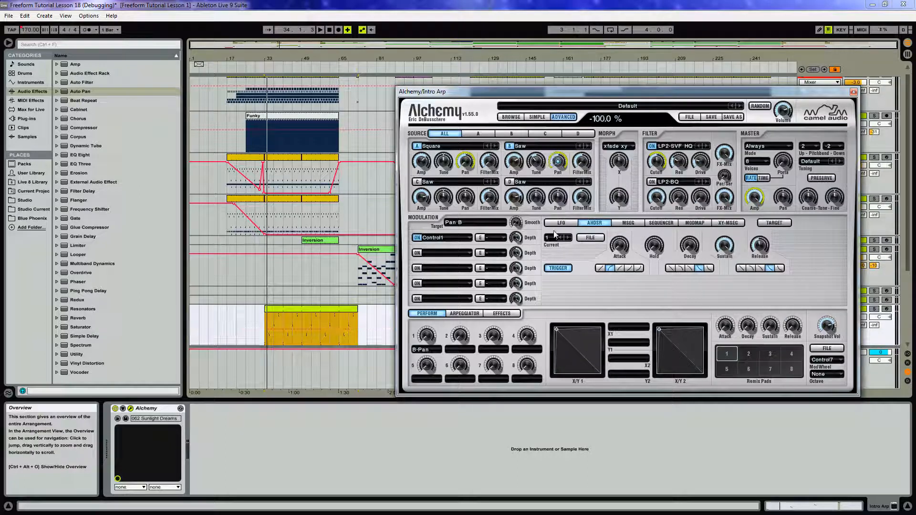
Turn perform knob 1 and expose Control1 as a configured parameter on the Alchemy device.
drag(427, 338, 426, 334)
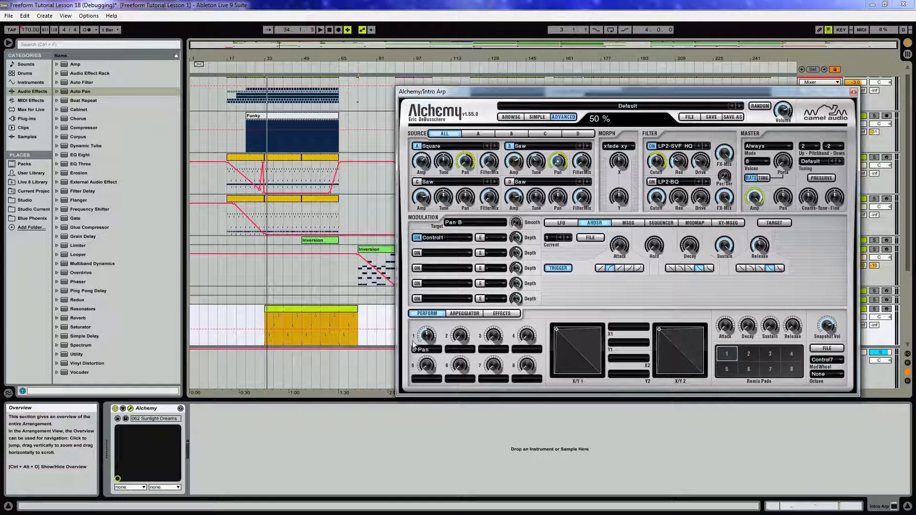
click(122, 409)
click(207, 409)
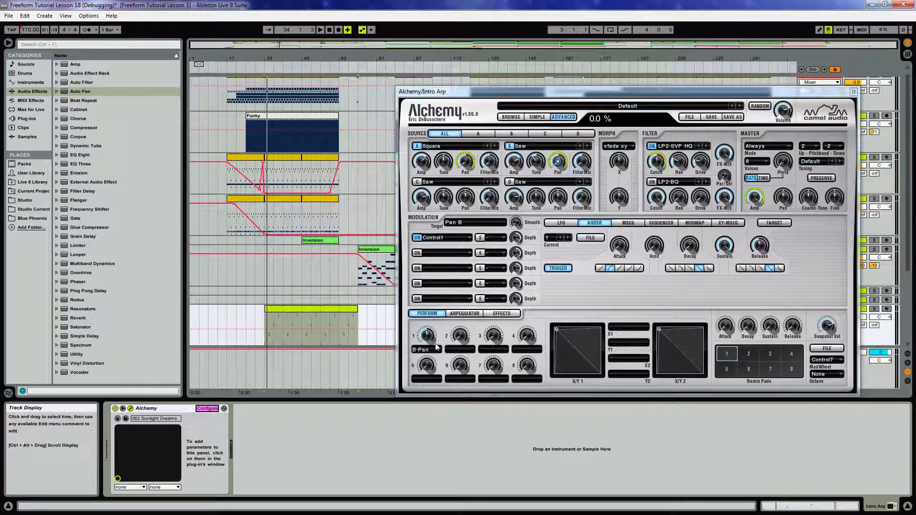
click(210, 426)
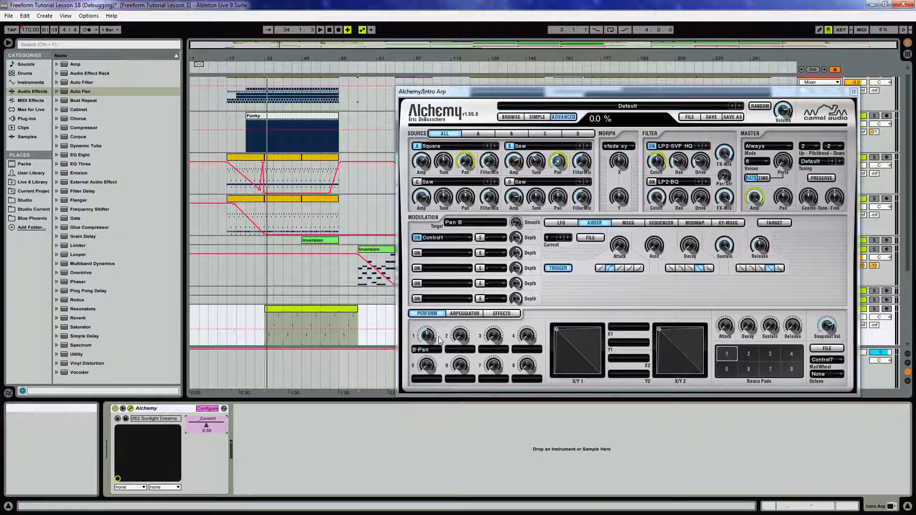
click(166, 410)
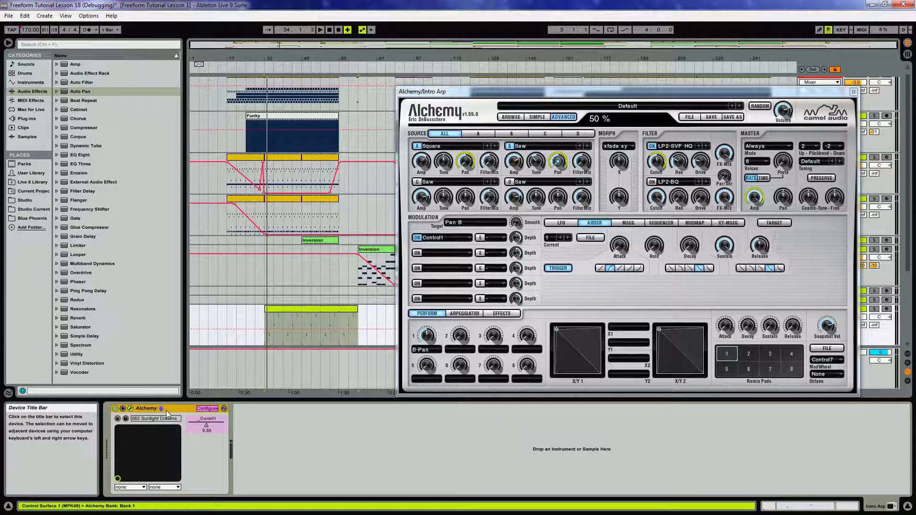
Group Alchemy into an Instrument Rack and map its Control1 parameter to Macro 1.
key(ctrl+g)
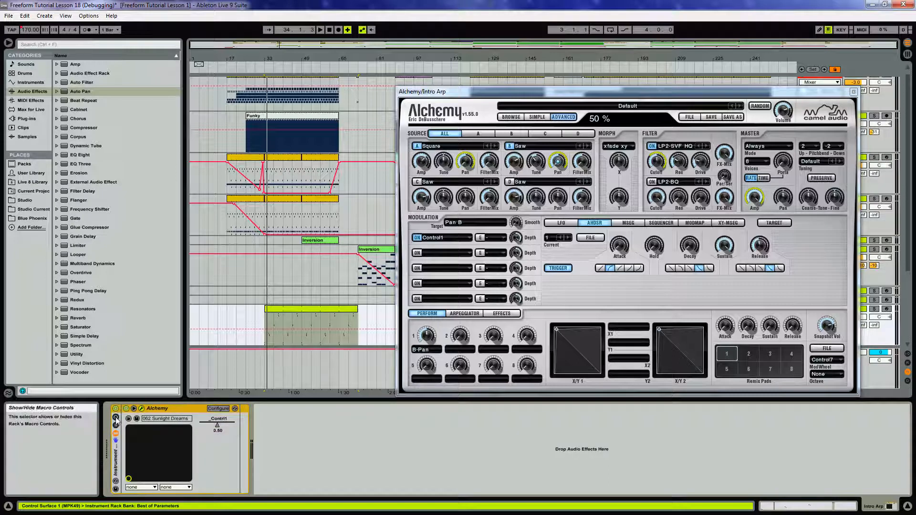
click(115, 418)
click(194, 409)
click(313, 426)
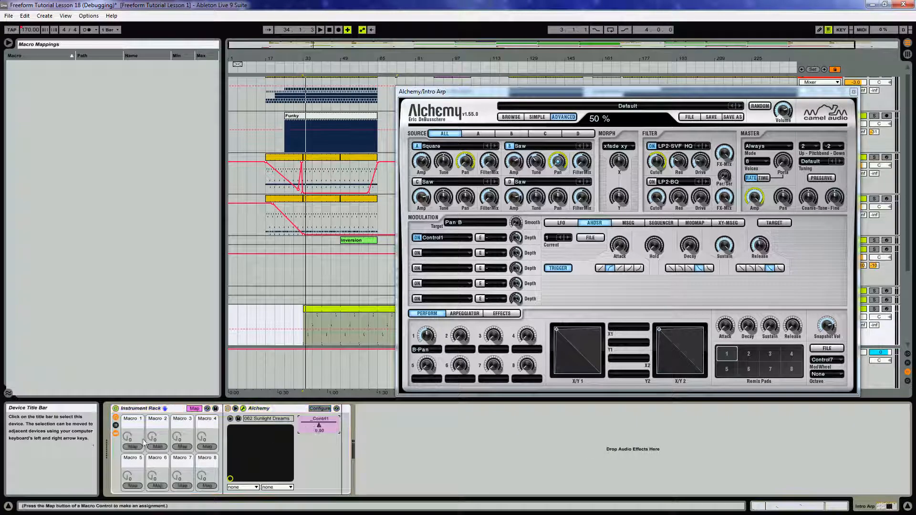
click(125, 446)
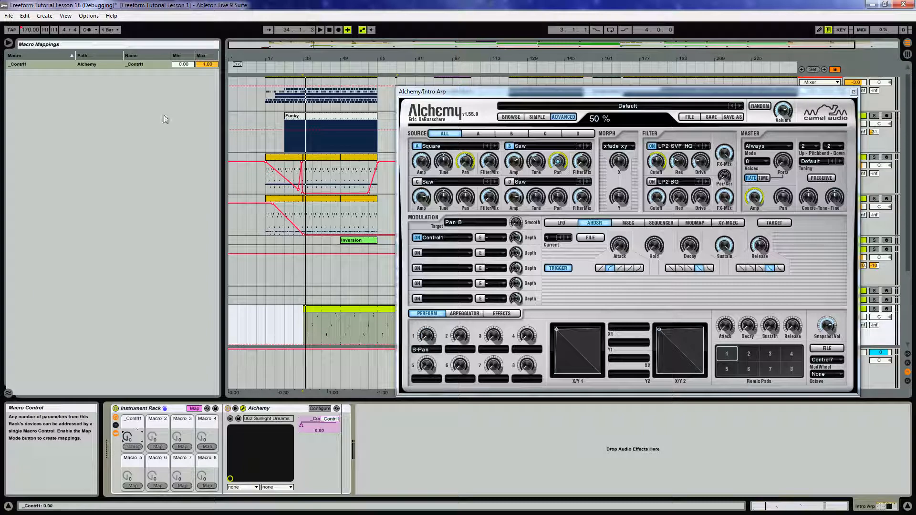
Set the Macro 1 mapping range to 0.30 minimum and 0.70 maximum, then close the plug-in window and leave mapping.
click(182, 64)
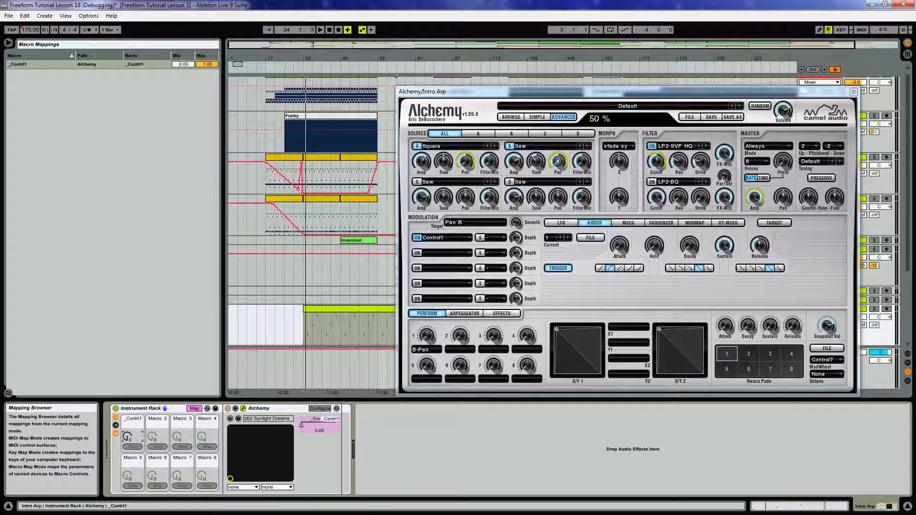
click(181, 64)
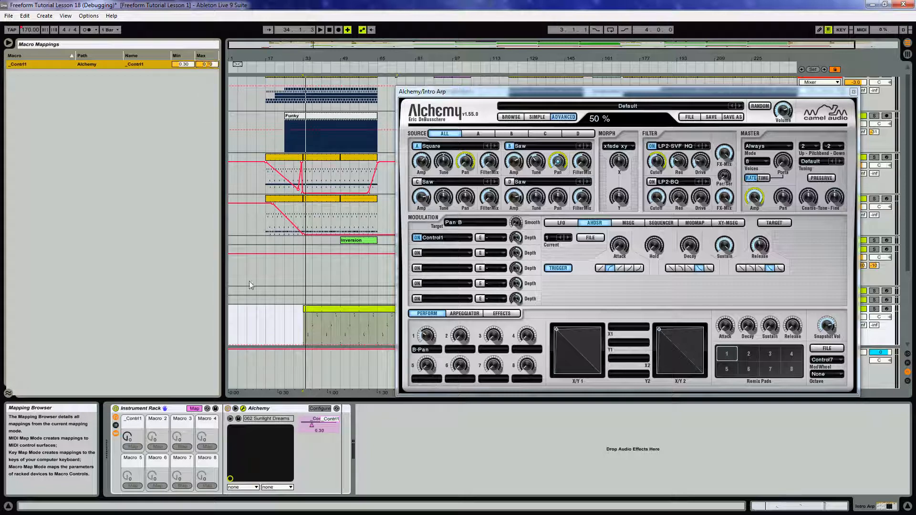
click(854, 91)
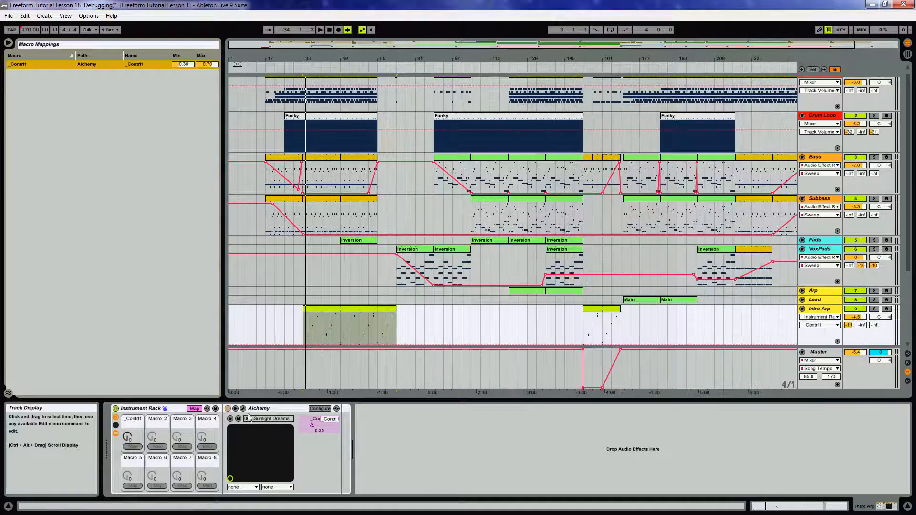
click(194, 408)
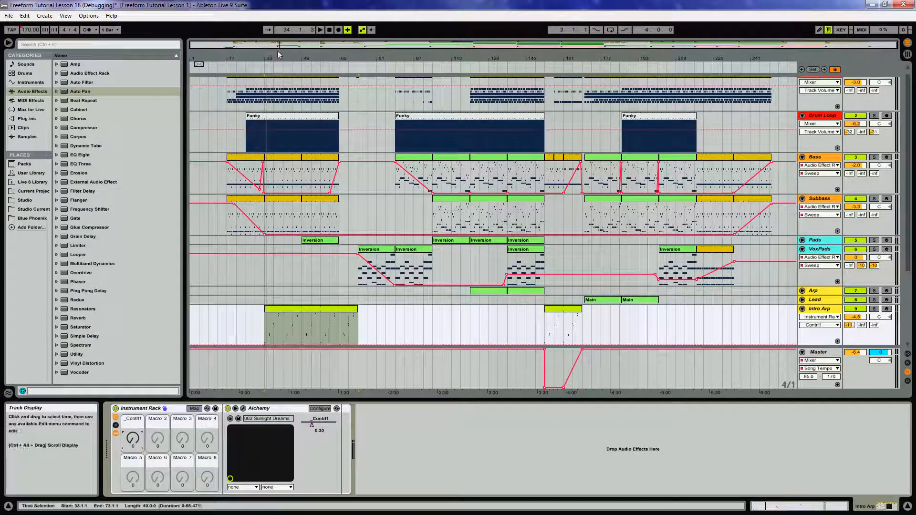
Zoom into bar 33 and draw Macro 1 automation falling quickly from 127 to 0 at the Intro Arp clip start.
drag(282, 57, 282, 129)
drag(361, 60, 517, 59)
scroll(454, 250, down, 2)
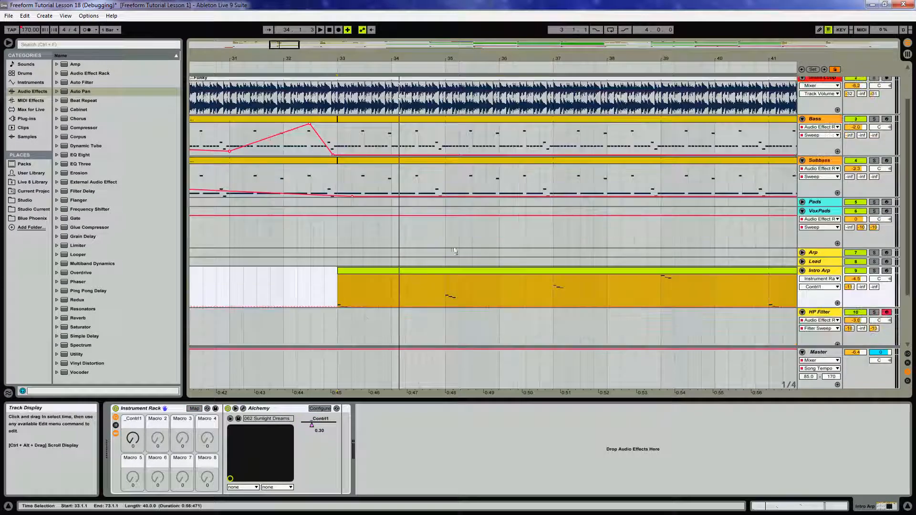
drag(349, 60, 348, 95)
click(347, 307)
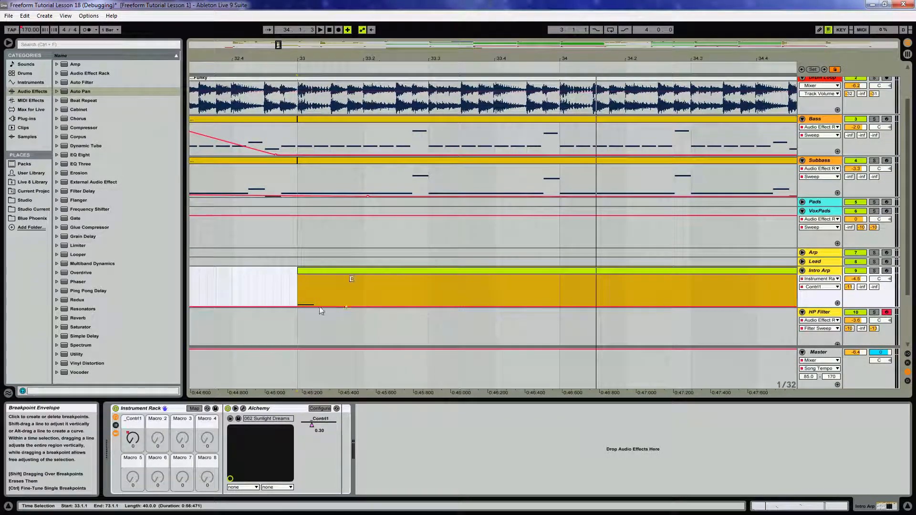
click(305, 307)
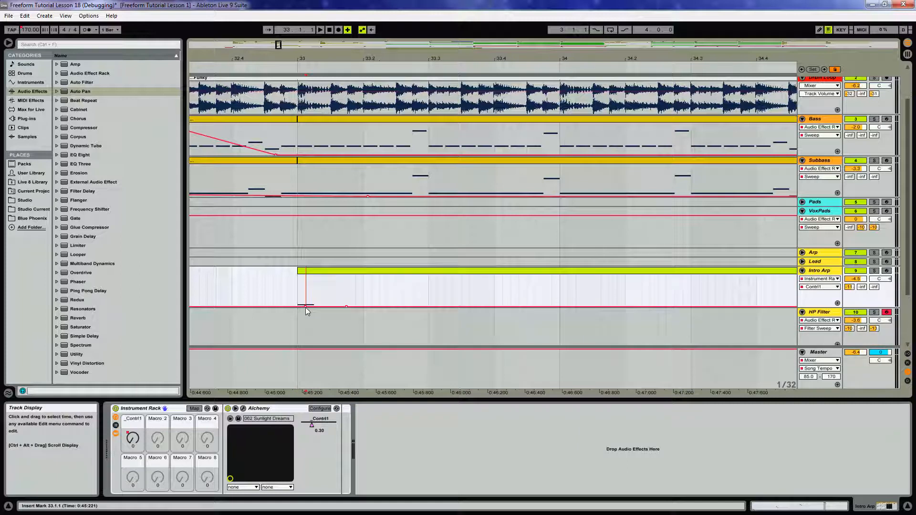
drag(306, 307, 305, 276)
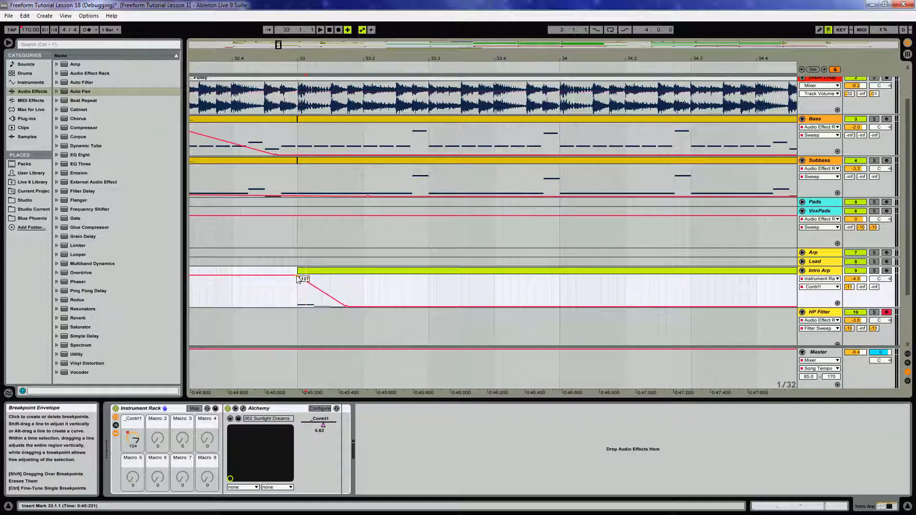
Draw a Macro 1 automation ramp rising from 0 to 127 at bar 35.
drag(413, 58, 210, 58)
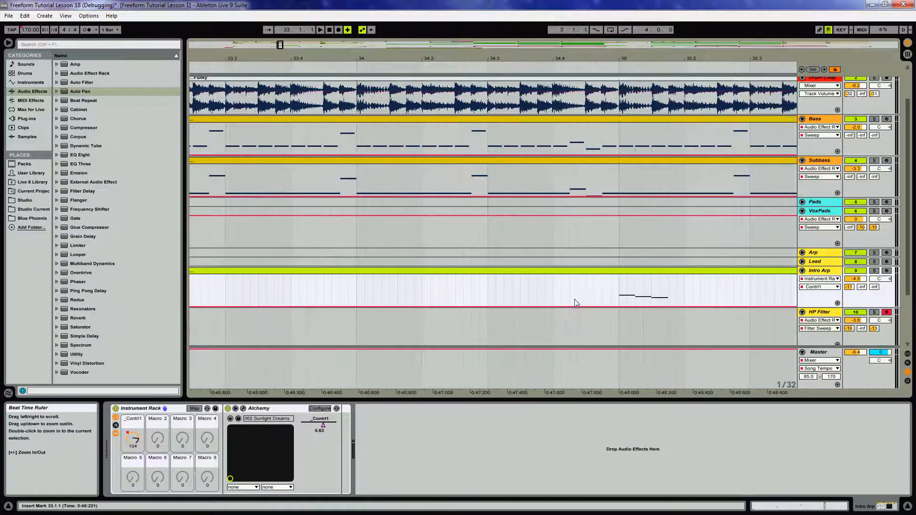
click(619, 307)
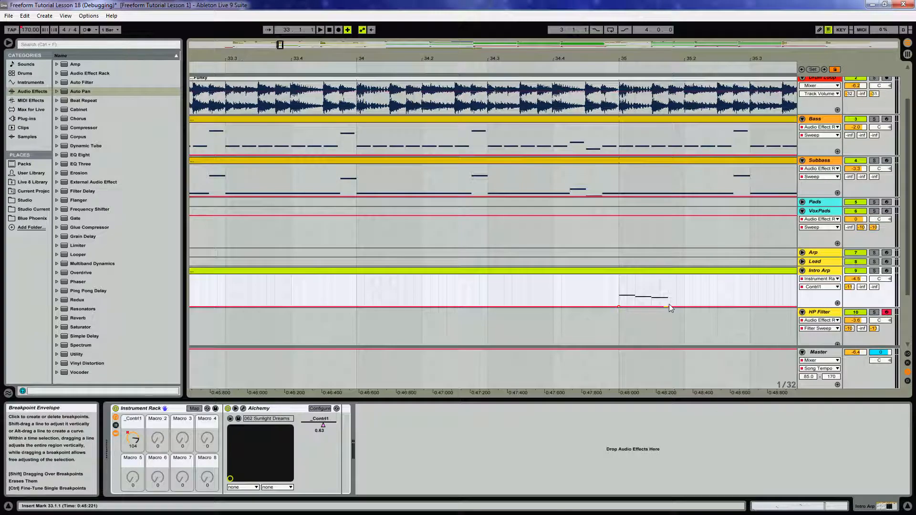
drag(668, 307, 668, 275)
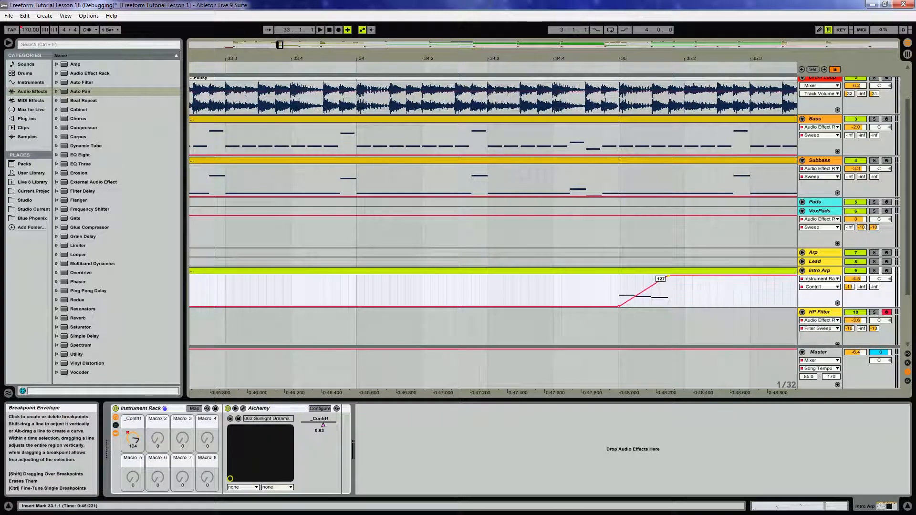
Draw another Macro 1 automation ramp rising from 0 to 127 at bar 39.
drag(691, 57, 154, 58)
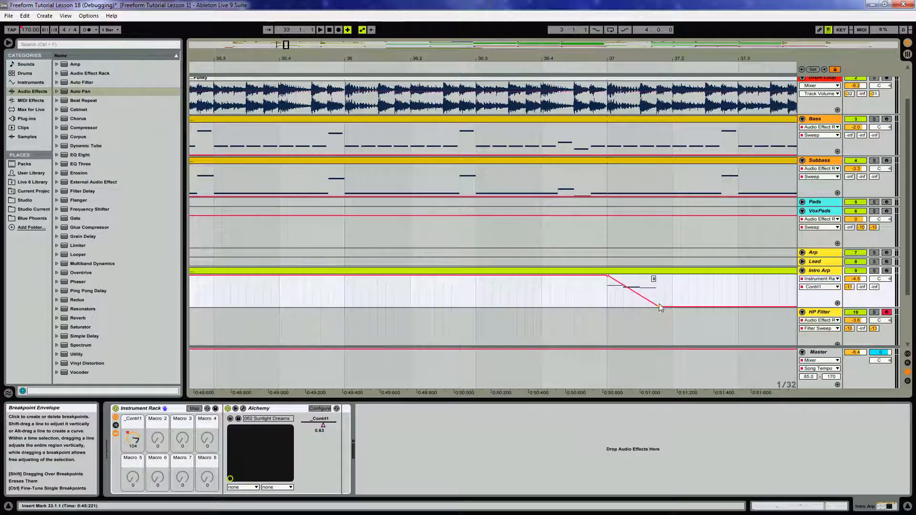
drag(667, 65, 181, 64)
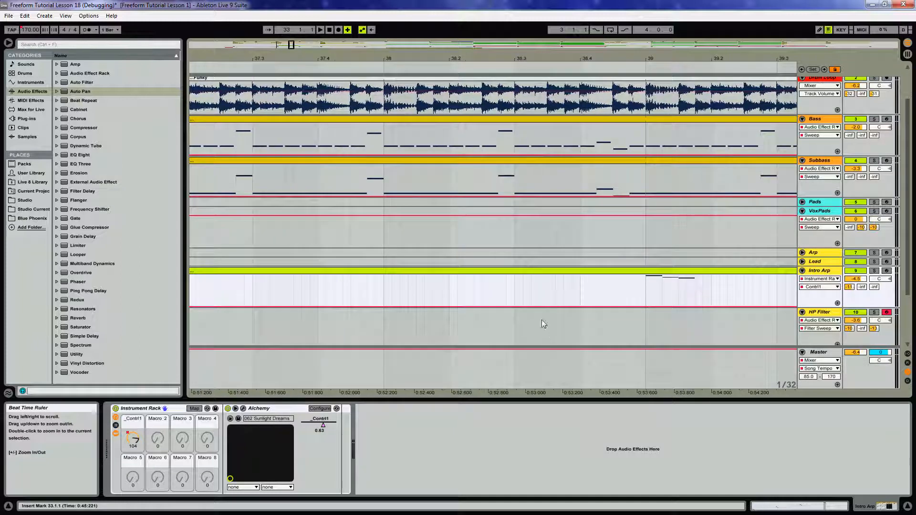
click(645, 306)
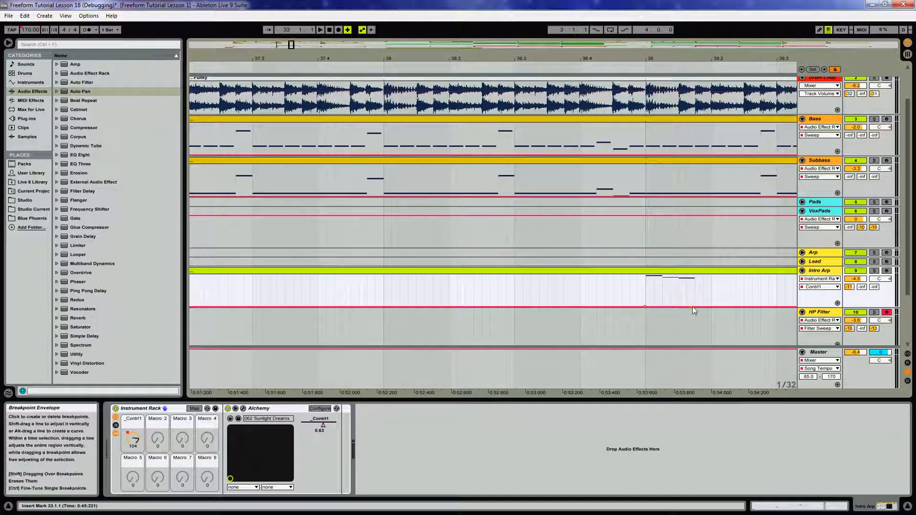
drag(692, 307, 693, 276)
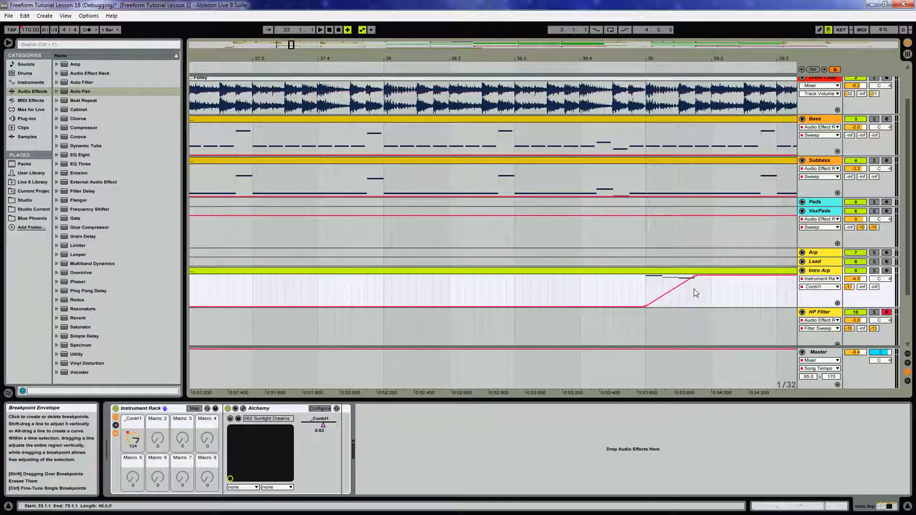
Zoom out and play the Intro Arp section to hear the panning automation.
drag(688, 58, 662, 9)
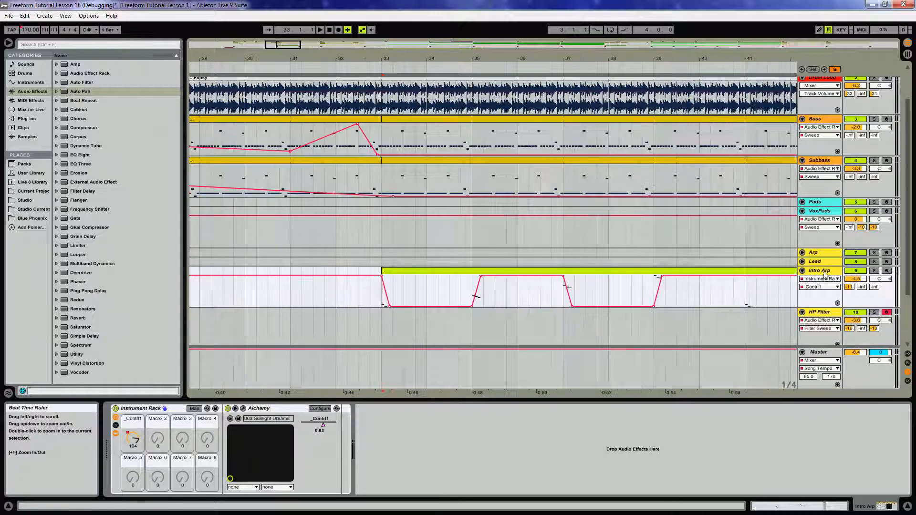
click(398, 271)
key(space)
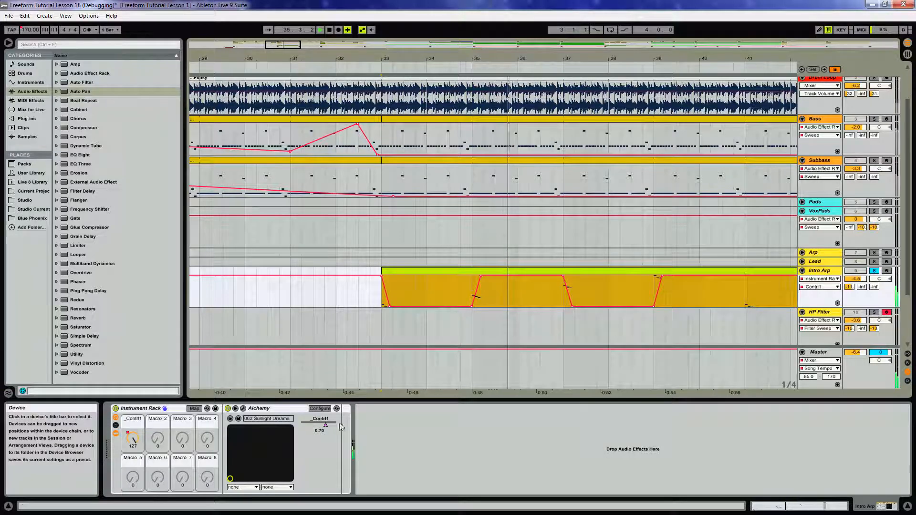
key(space)
drag(479, 59, 359, 57)
click(834, 70)
click(494, 271)
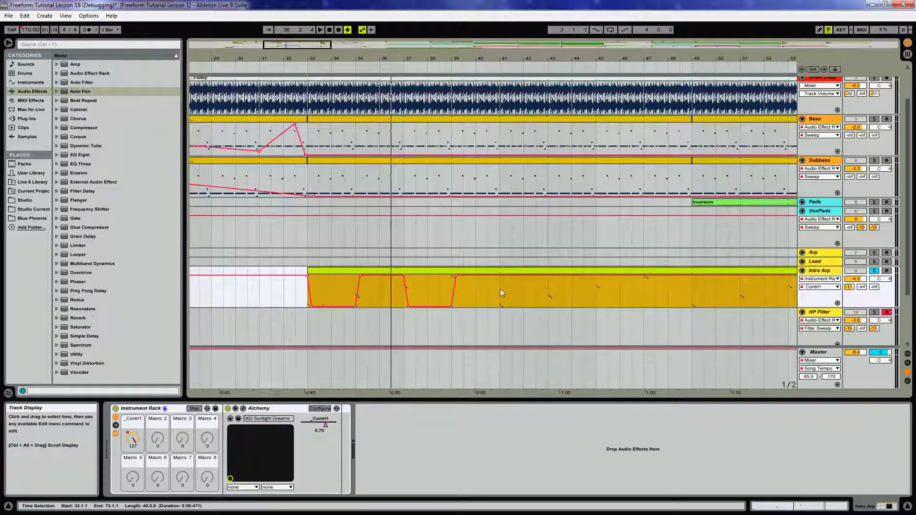
Duplicate the Macro 1 panning ramps across the Intro Arp clips up to bar 65.
mouse_move(500, 289)
mouse_down()
mouse_move(310, 293)
mouse_move(513, 280)
mouse_up()
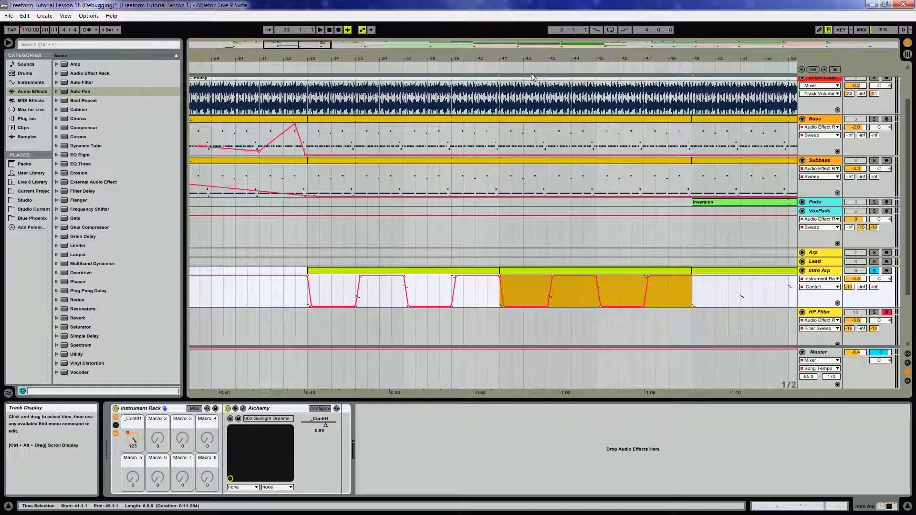
key(minus)
drag(338, 272, 600, 276)
drag(595, 53, 475, 56)
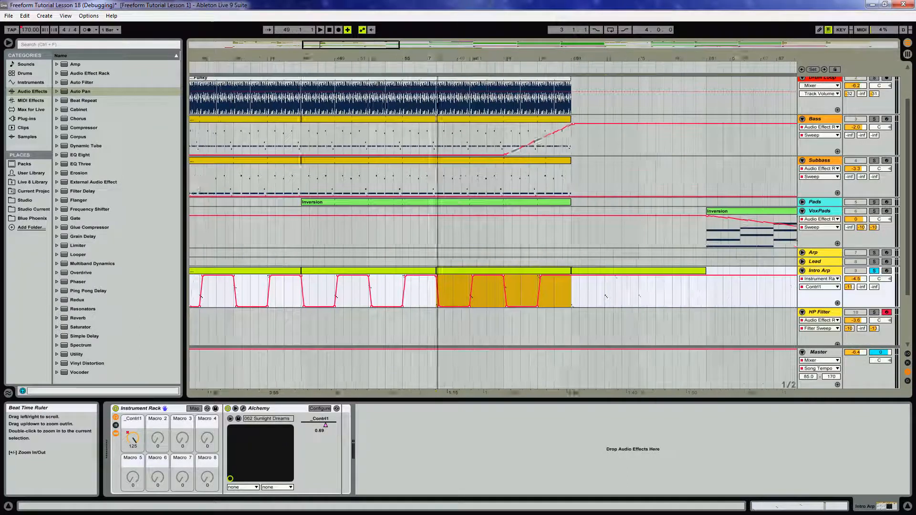
click(535, 273)
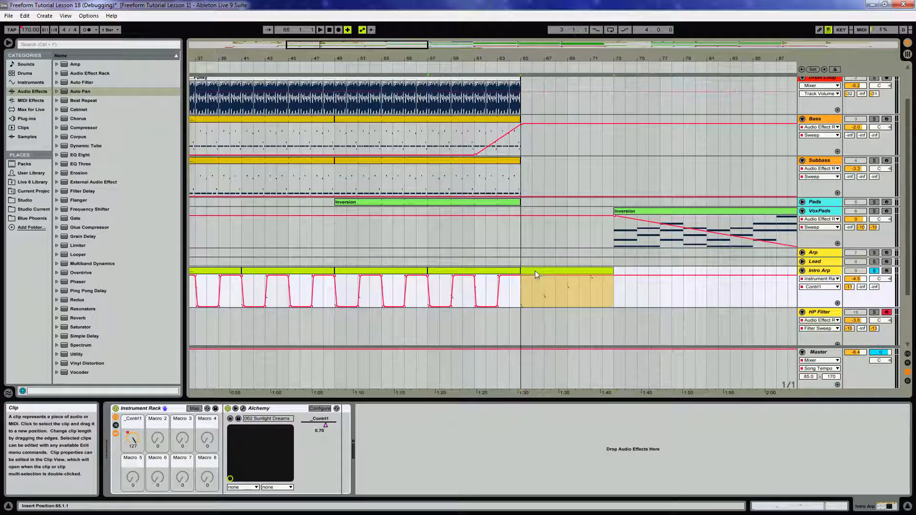
Extend the Macro 1 panning ramps into the later Intro Arp clip around bar 153.
drag(589, 55, 285, 69)
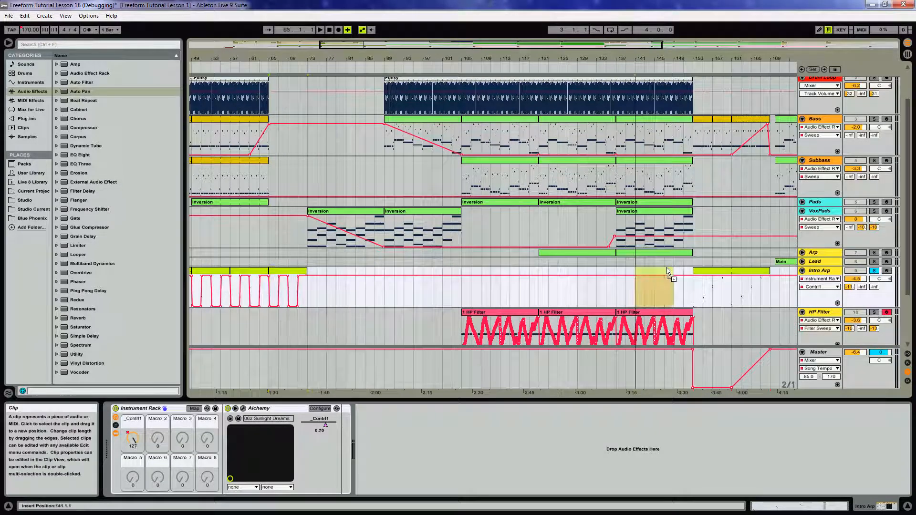
click(707, 276)
drag(708, 276, 742, 277)
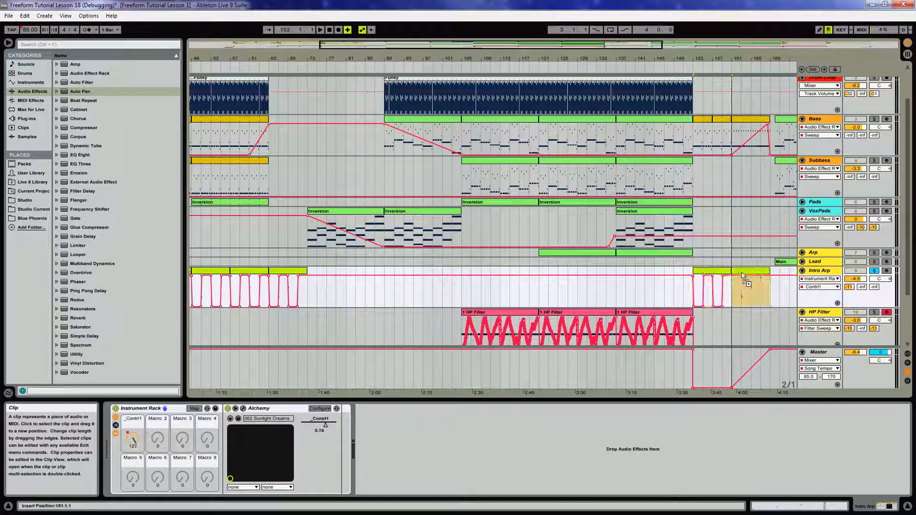
drag(711, 60, 199, 64)
click(875, 271)
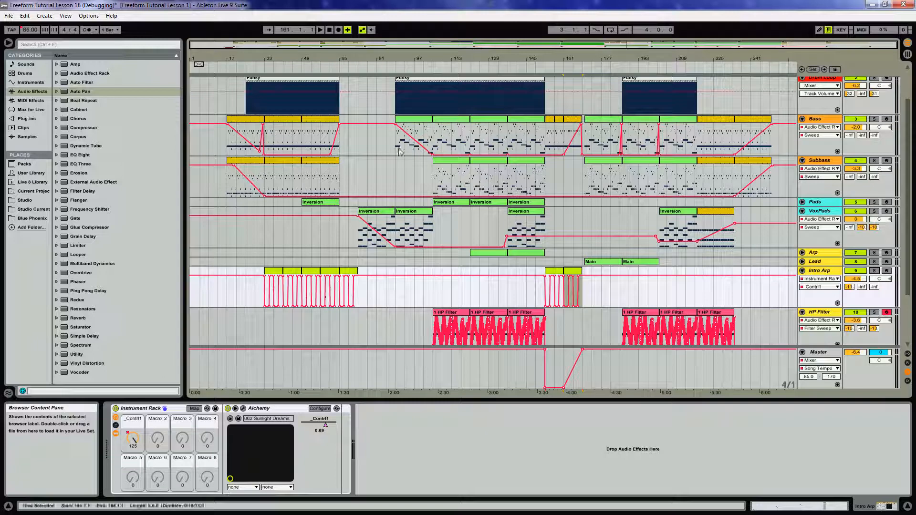
Zoom into the VoxPads Inversion clip at bar 73 and play that section.
drag(368, 59, 361, 192)
click(357, 213)
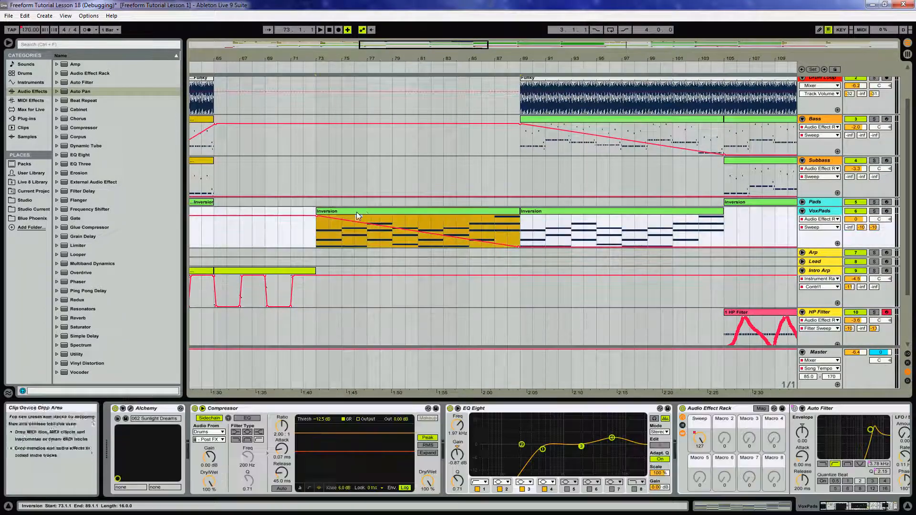
click(317, 233)
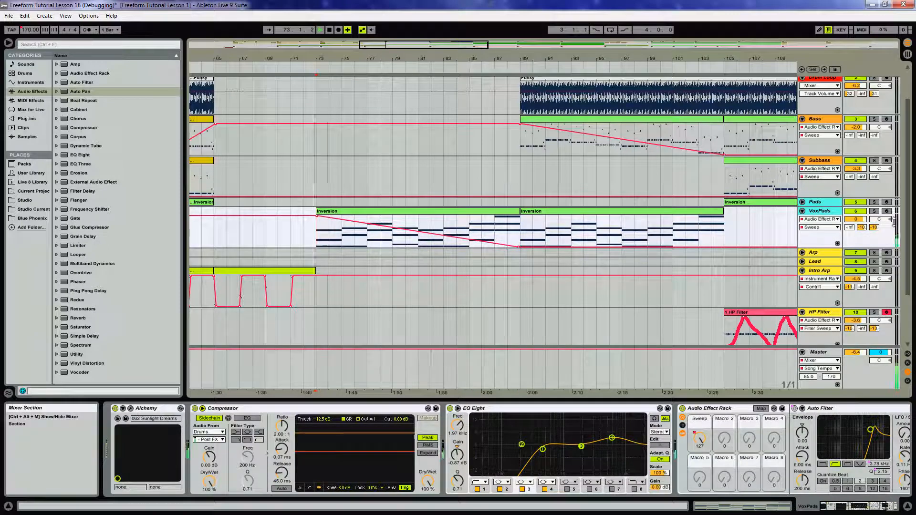
key(space)
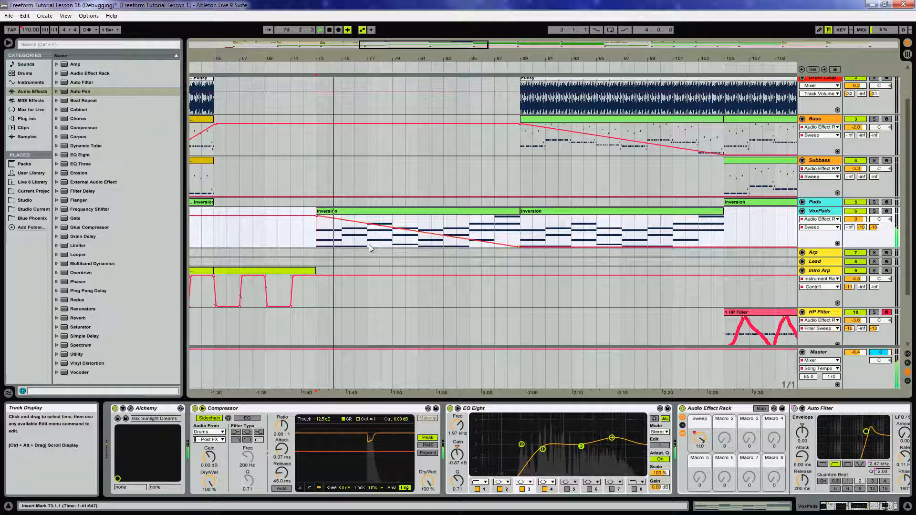
Add a second Auto Filter to the end of the VoxPads effect chain.
drag(846, 508, 862, 510)
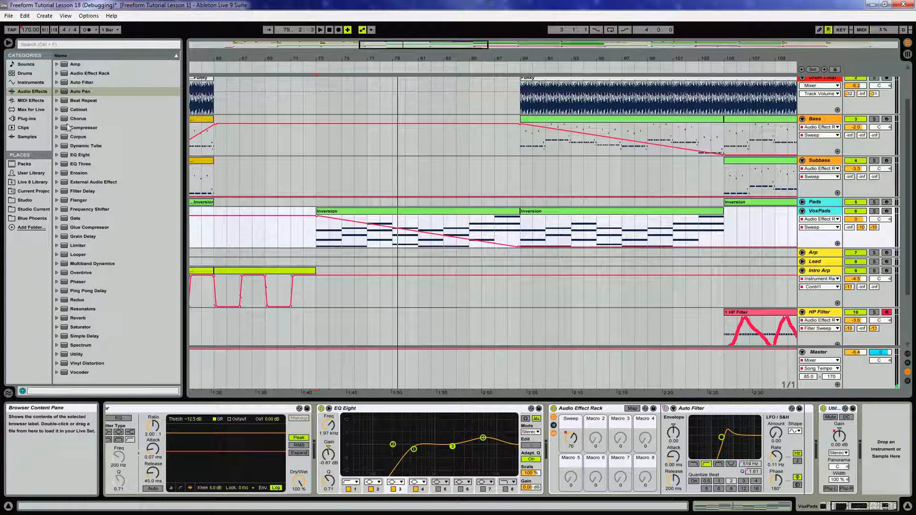
click(86, 83)
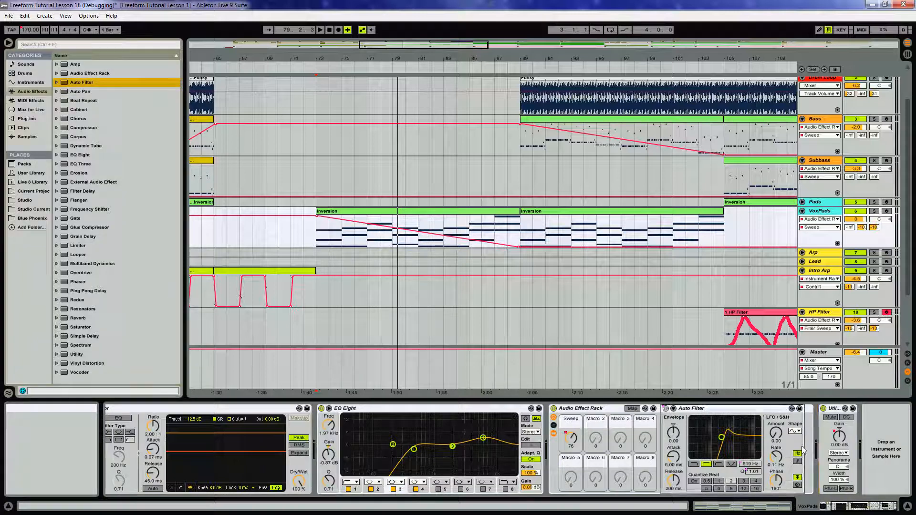
drag(803, 450, 803, 450)
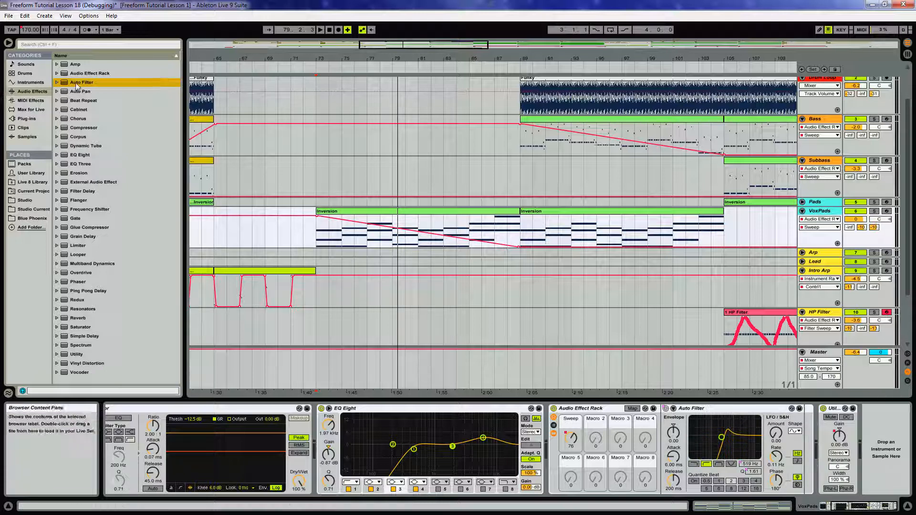
click(343, 211)
key(space)
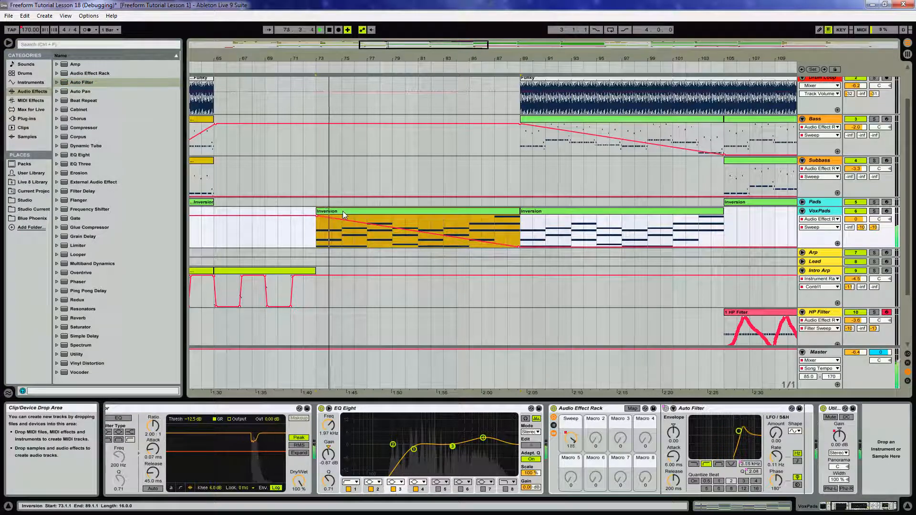
click(75, 82)
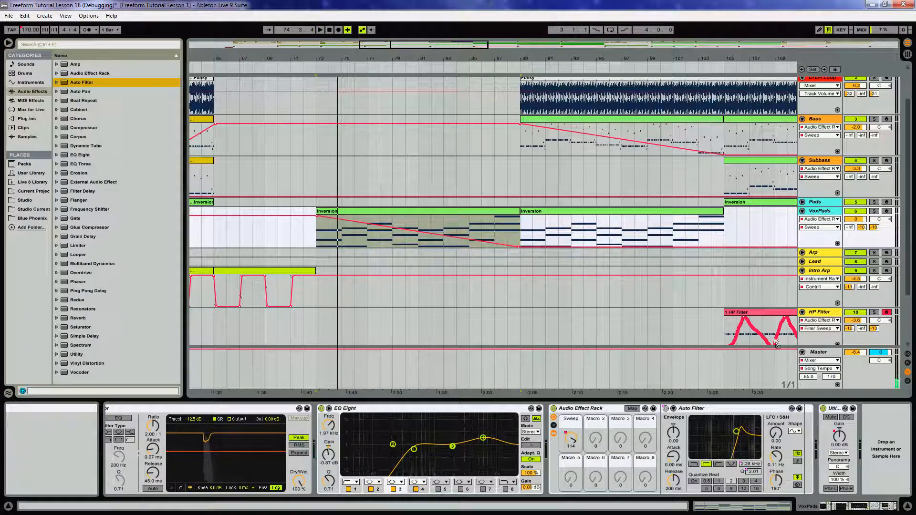
drag(807, 432, 805, 433)
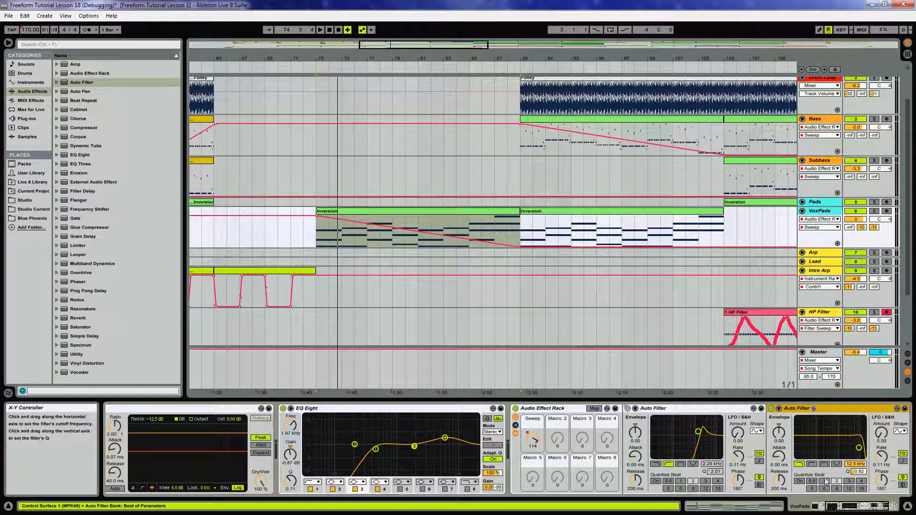
Switch the new Auto Filter to a notch filter type and play the VoxPads section.
click(837, 464)
drag(863, 507, 874, 508)
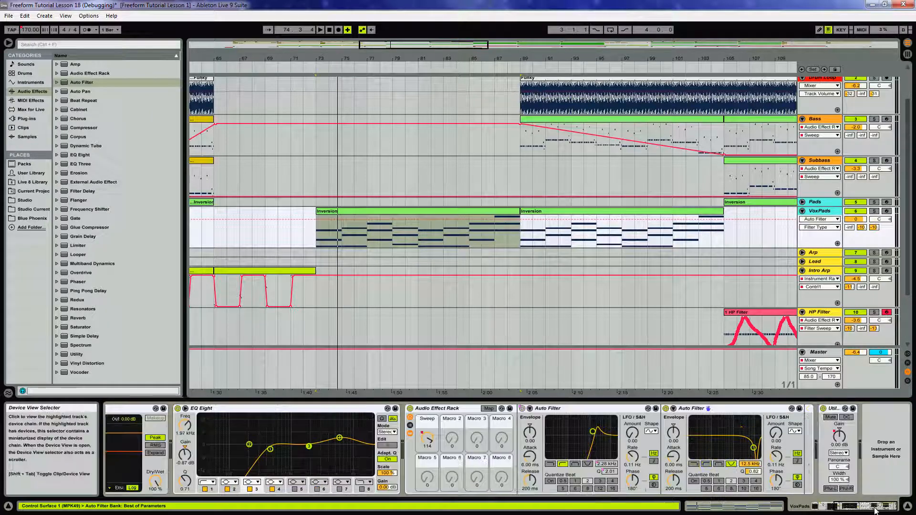
click(751, 465)
drag(751, 469, 752, 470)
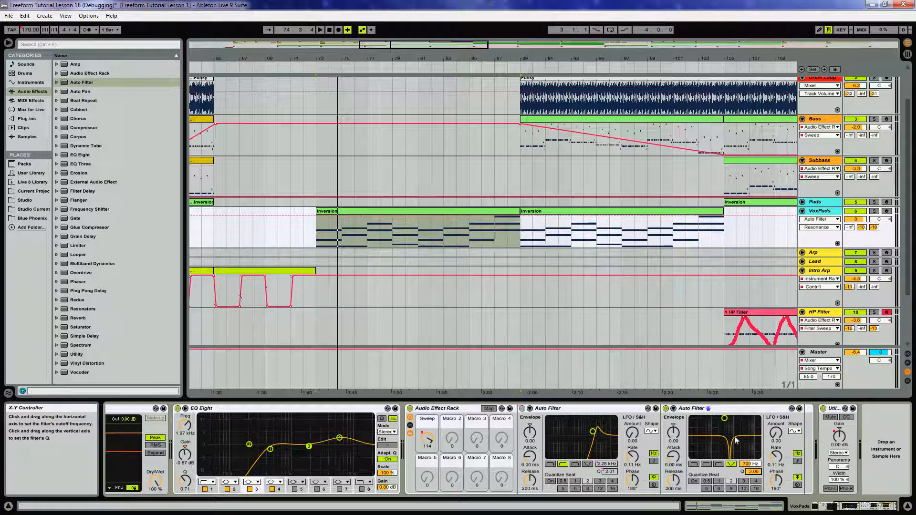
click(368, 213)
key(space)
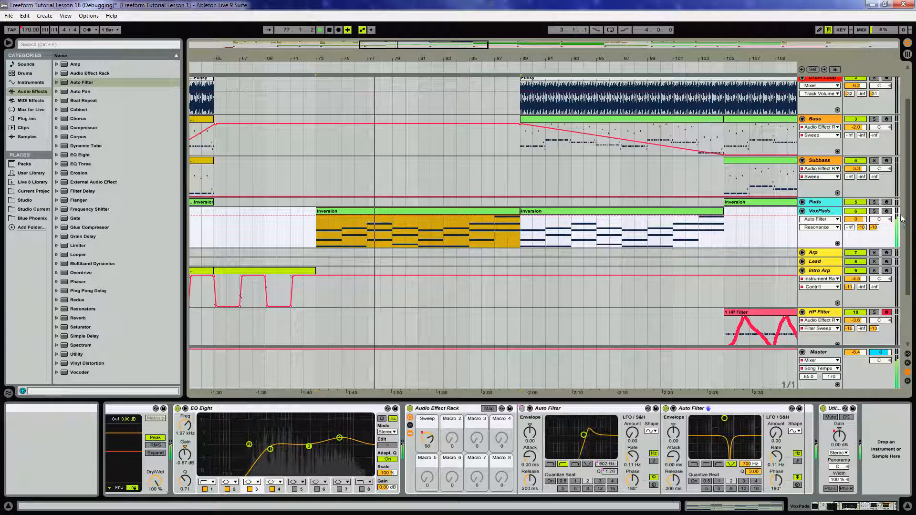
click(489, 409)
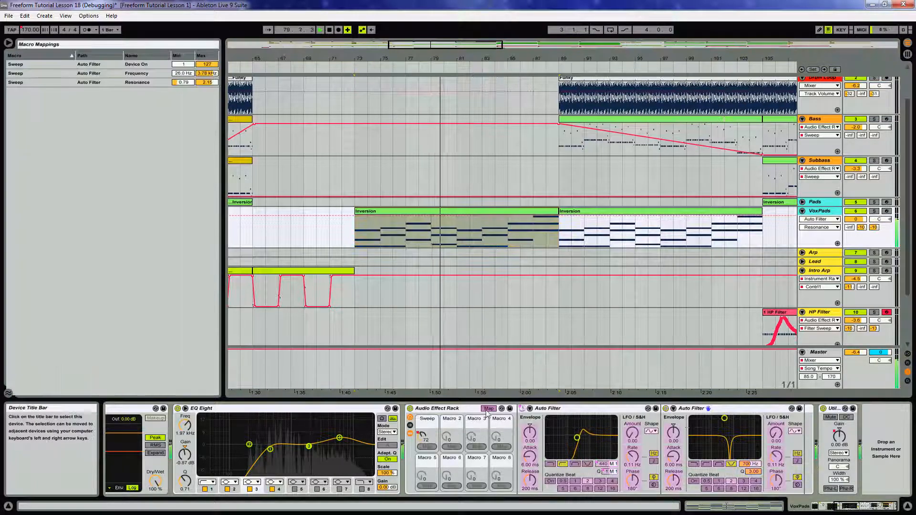
click(666, 409)
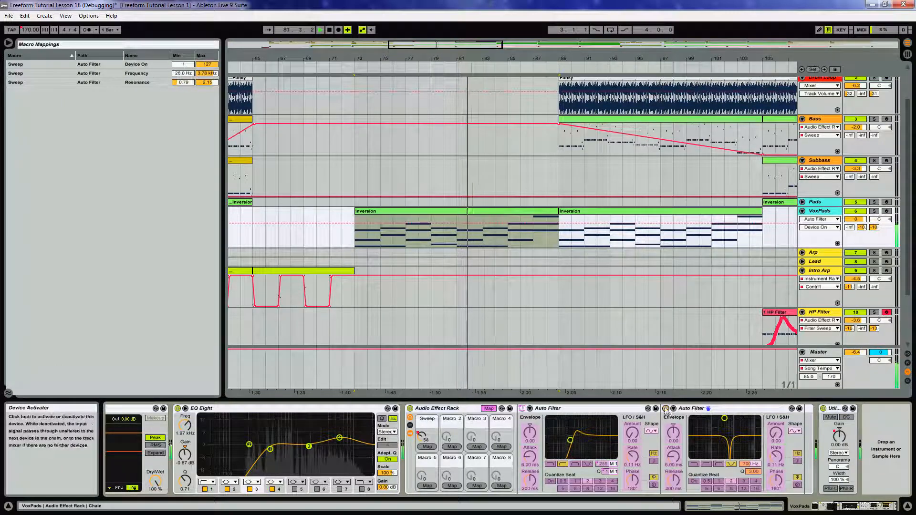
click(428, 447)
drag(179, 91, 191, 167)
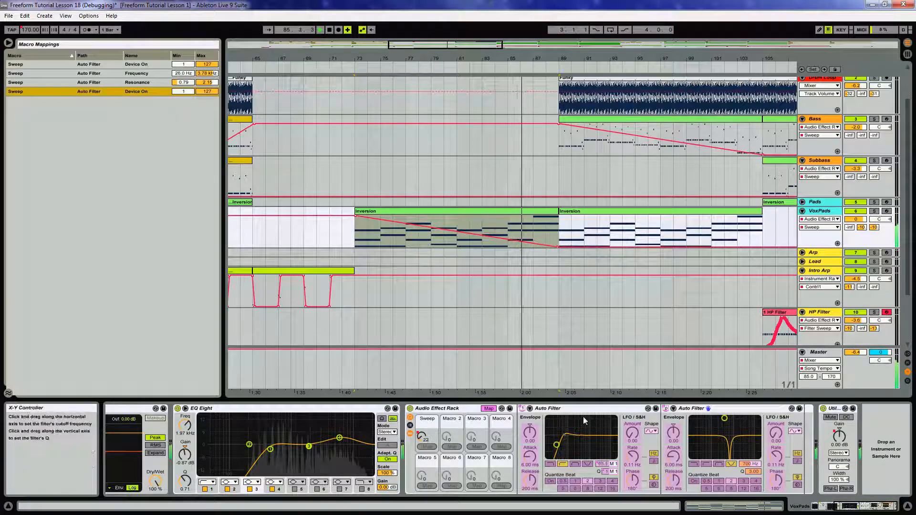
click(489, 410)
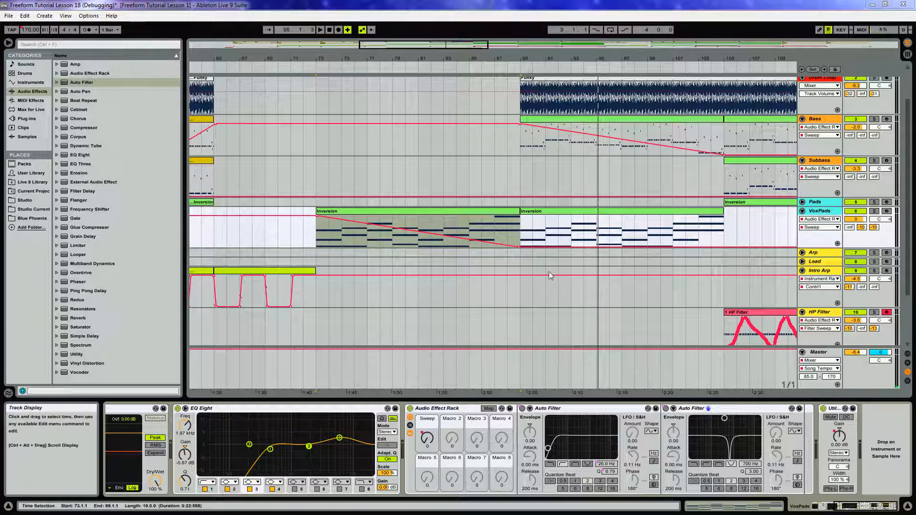
Copy the Subbass track's sidechain Compressor and paste it into the DarkSounds track's device chain.
drag(579, 55, 399, 53)
scroll(519, 110, up, 3)
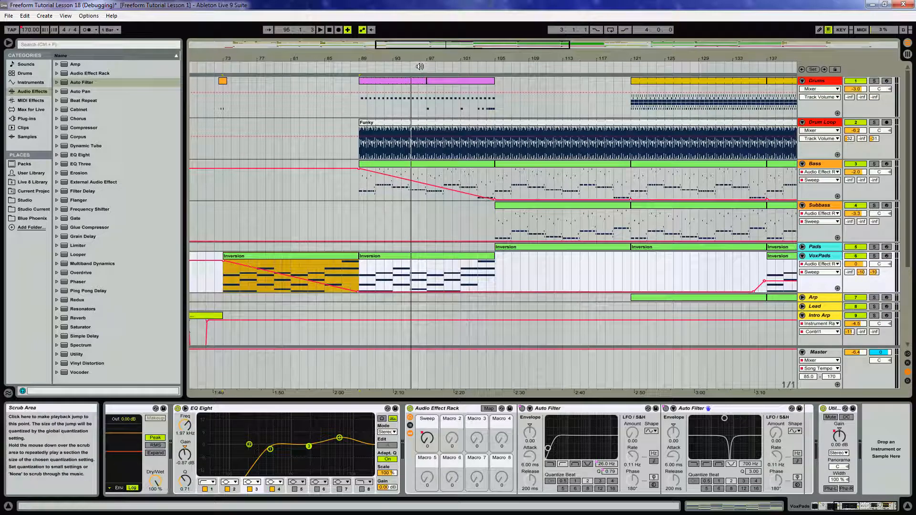
click(419, 67)
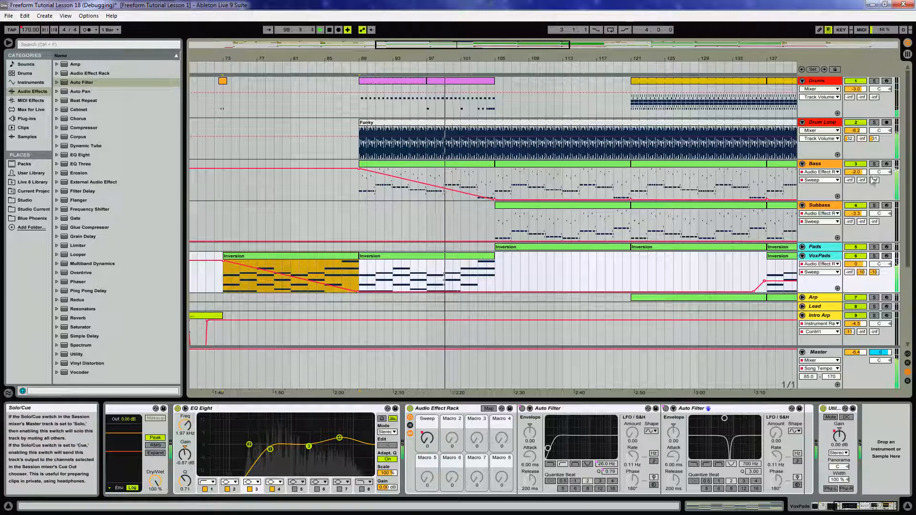
click(827, 206)
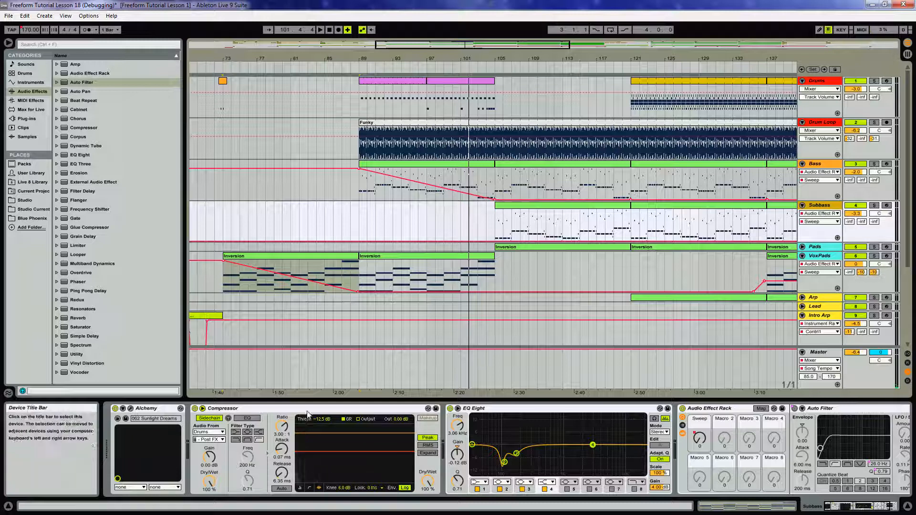
click(287, 408)
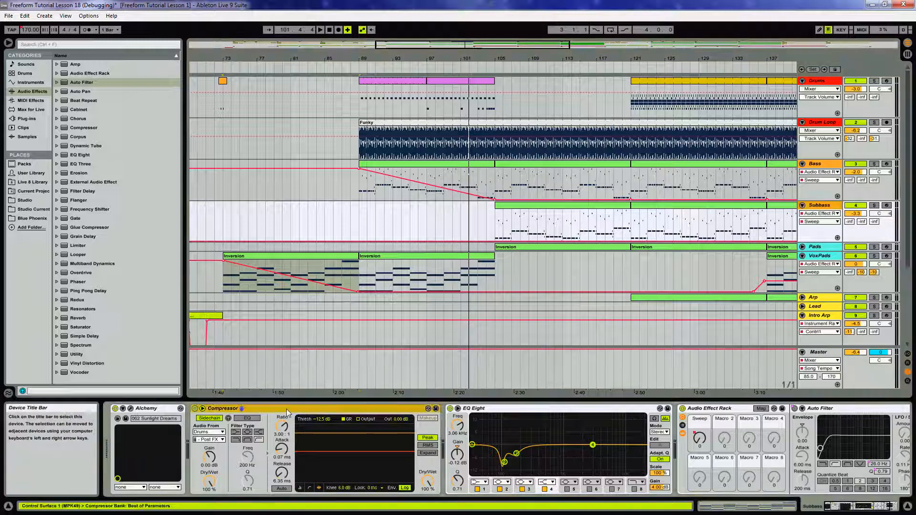
scroll(620, 286, down, 5)
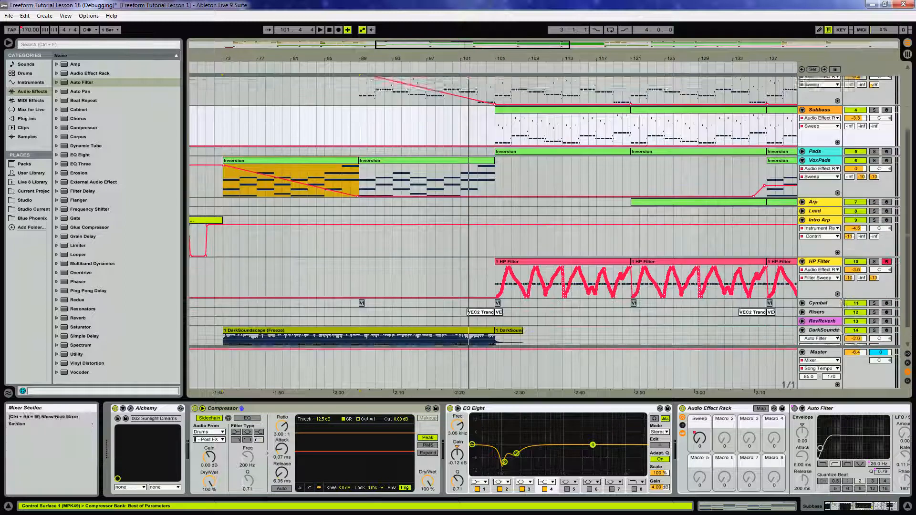
click(810, 333)
click(432, 463)
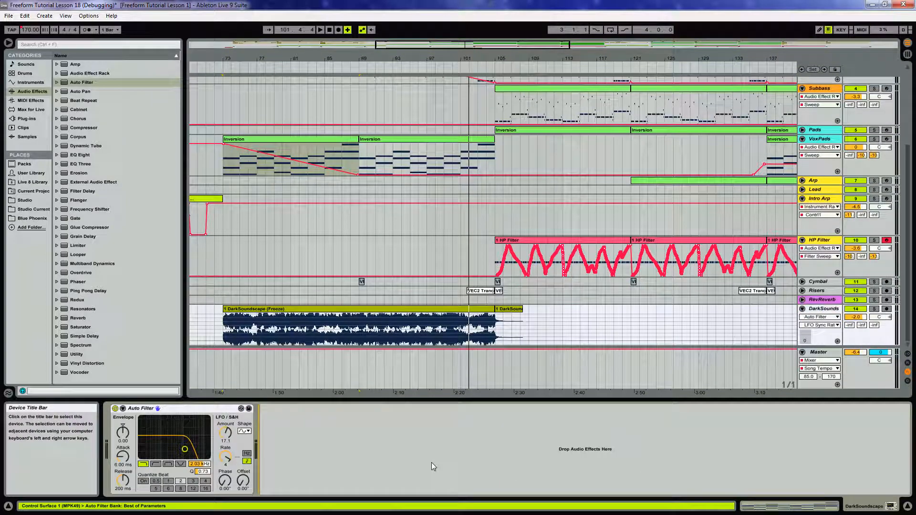
key(ctrl+v)
Play the arrangement and open the Funky drum loop clip to inspect it.
scroll(491, 215, up, 4)
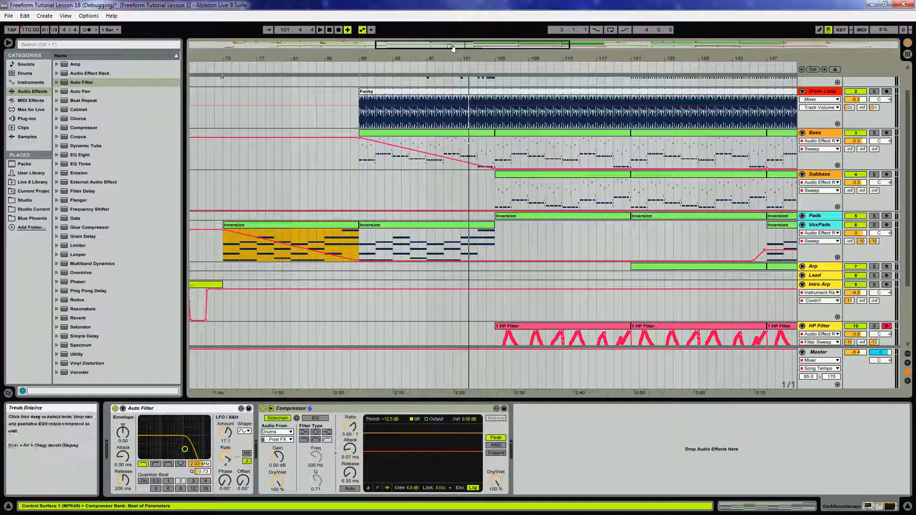
click(416, 66)
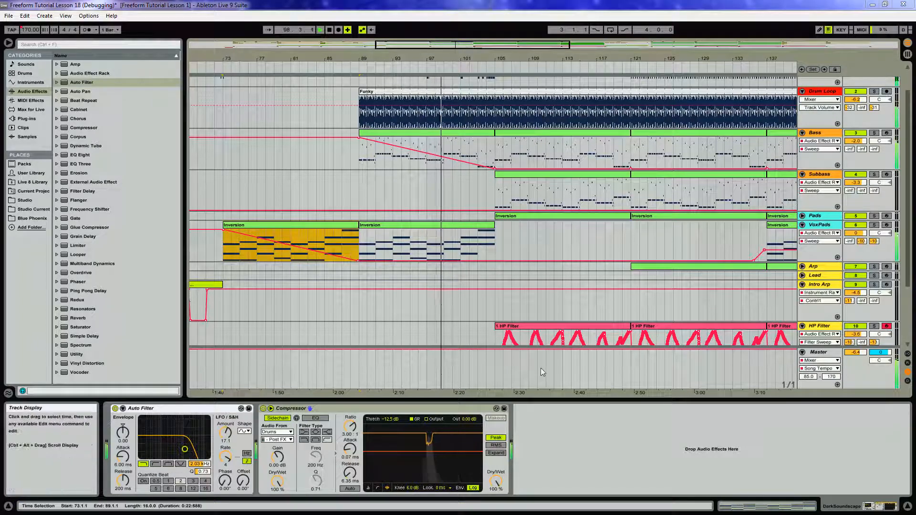
click(814, 267)
drag(623, 62, 491, 57)
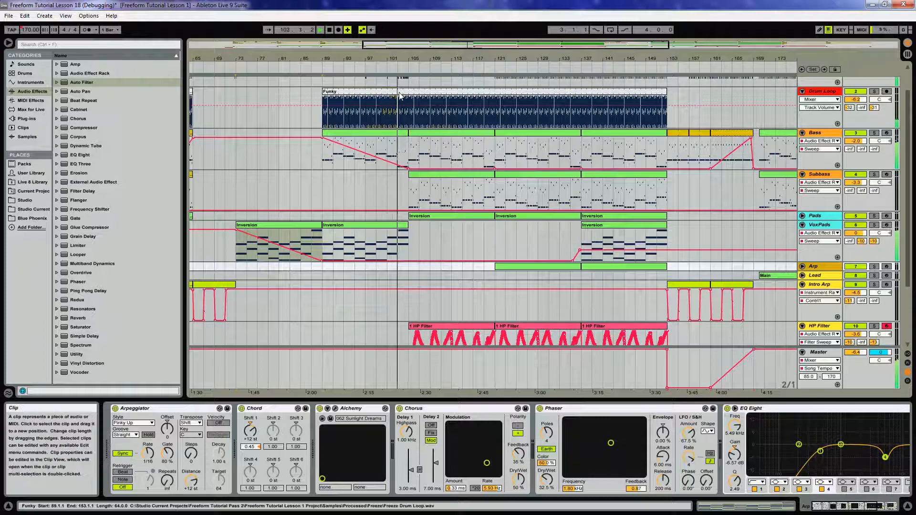
click(400, 98)
double_click(400, 97)
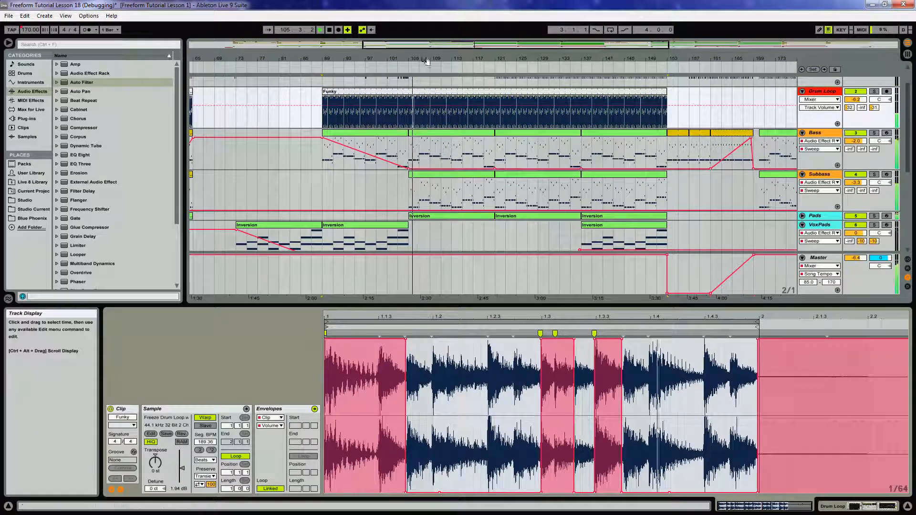
Copy the drum clips from around bar 177 into the gap at bars 105–121 on the Drums track.
scroll(478, 100, up, 2)
drag(493, 59, 468, 40)
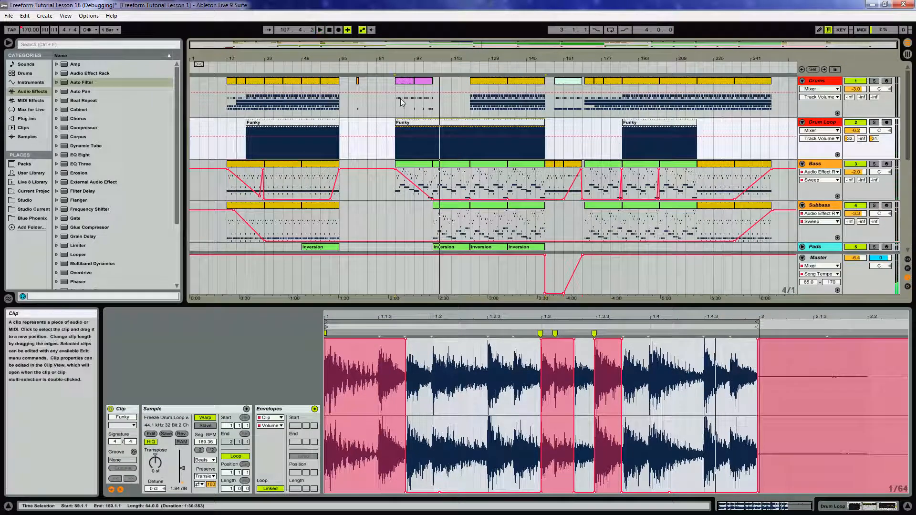
click(614, 84)
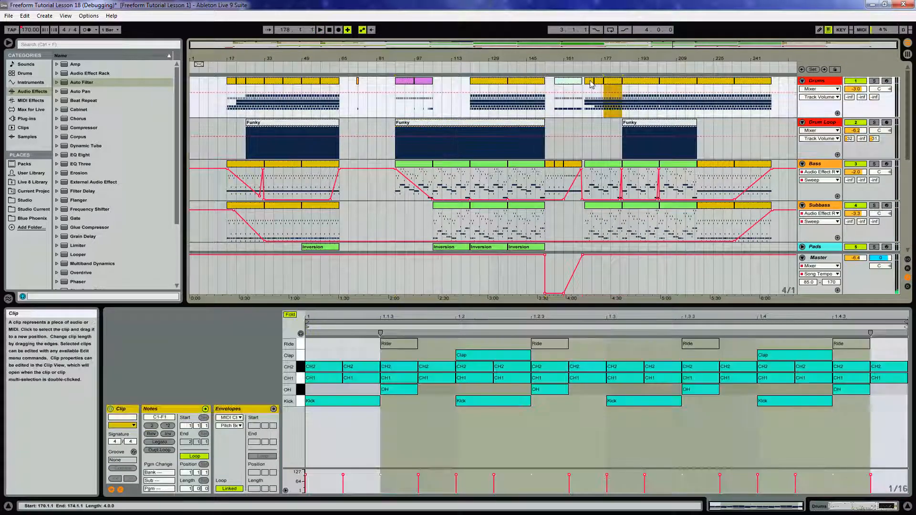
shift+click(592, 84)
drag(615, 84, 462, 87)
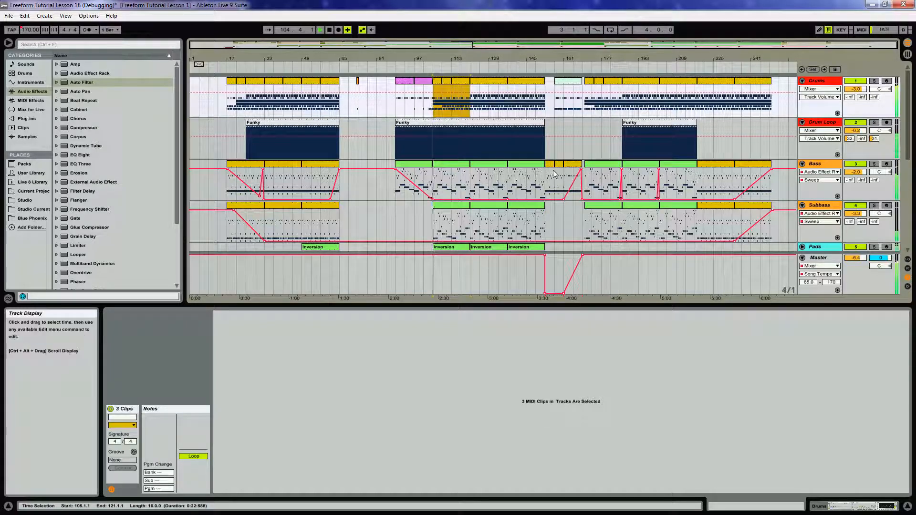
Unfold the Arp track and play the arrangement from its clip.
scroll(537, 171, down, 10)
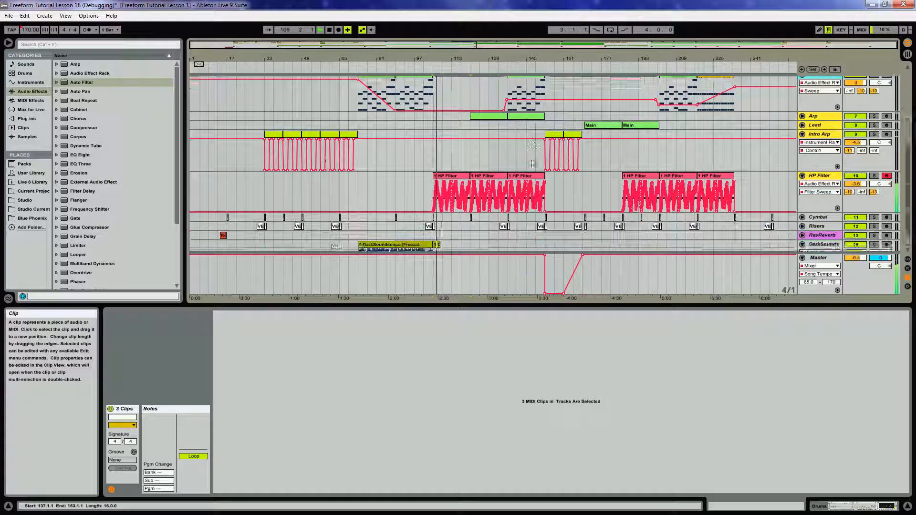
scroll(532, 162, up, 2)
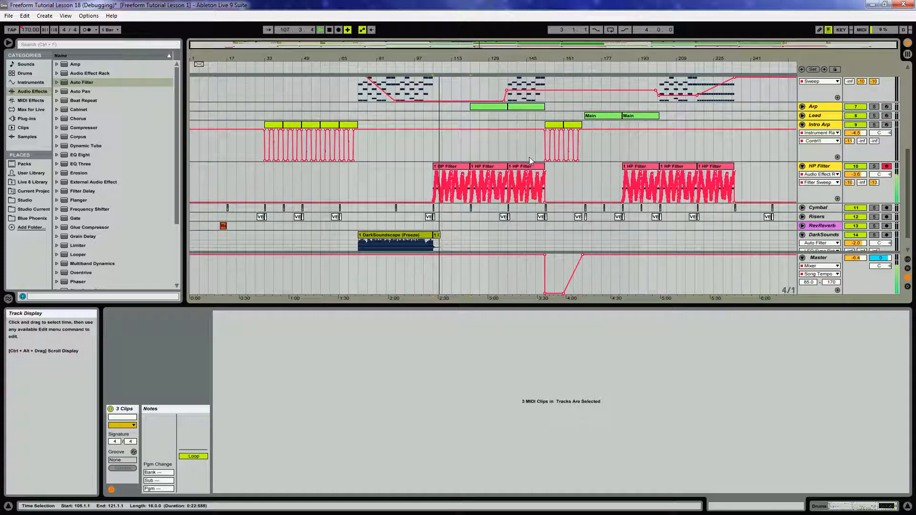
click(822, 108)
click(802, 107)
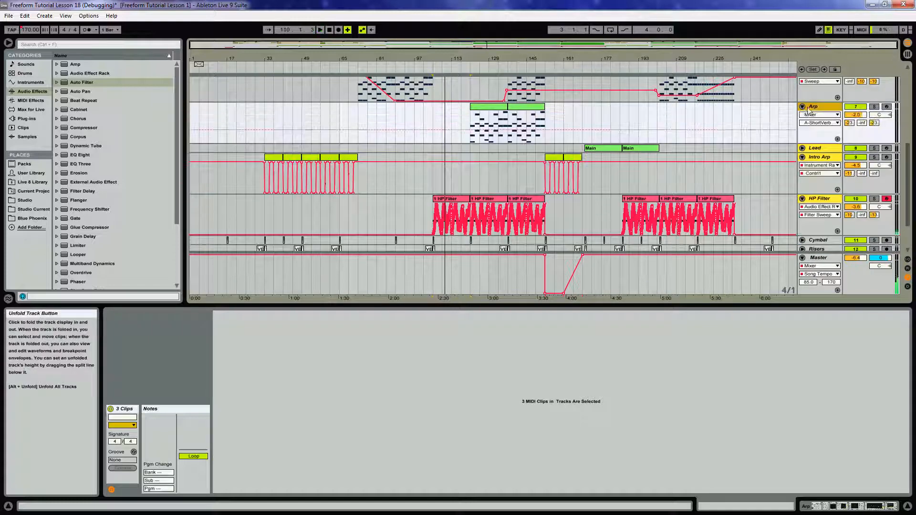
click(487, 109)
key(space)
Add an Auto Pan effect to the end of the Arp track's device chain.
click(855, 507)
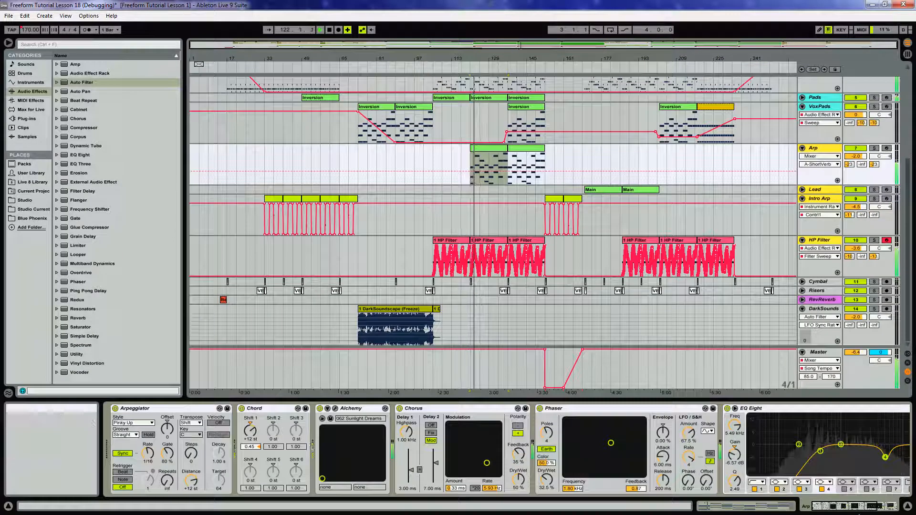
click(877, 507)
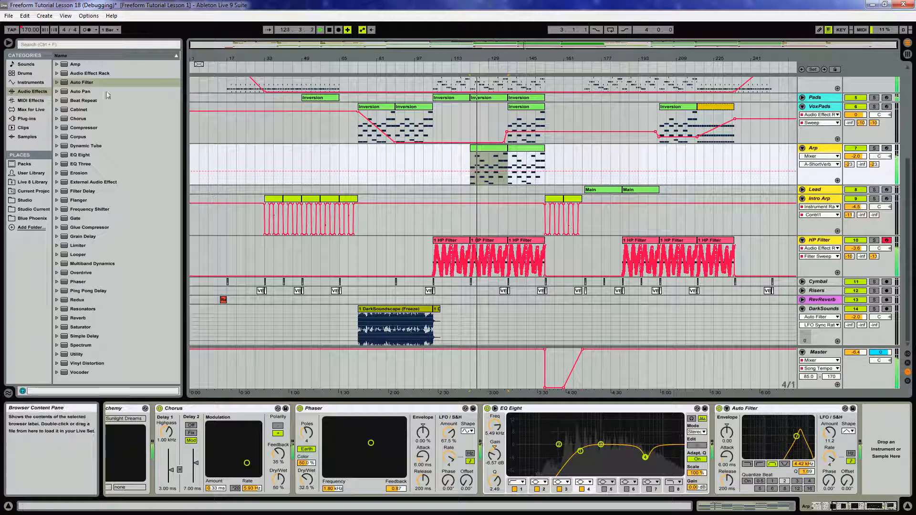
drag(84, 92, 96, 92)
drag(447, 194, 854, 509)
click(855, 508)
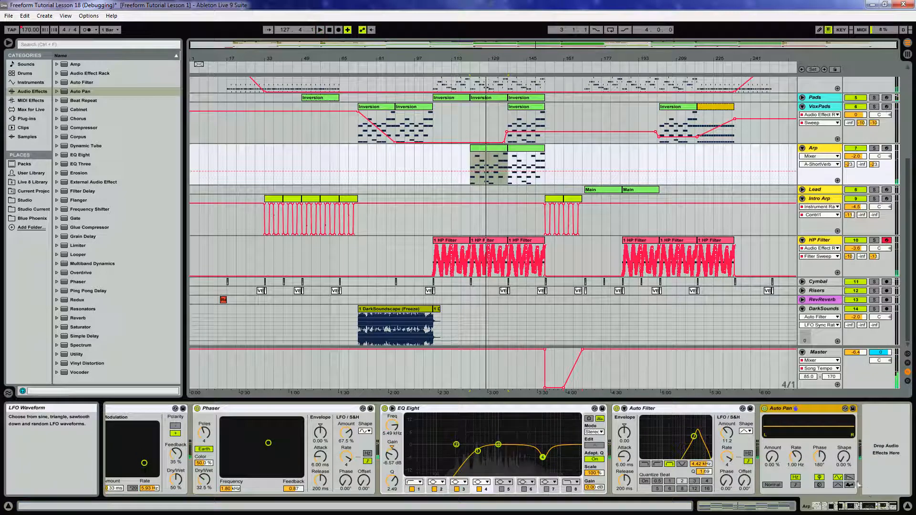
Set the Auto Pan amount to 53.2%, switch its rate to tempo sync, and set shape to 28.6%.
drag(772, 457, 773, 434)
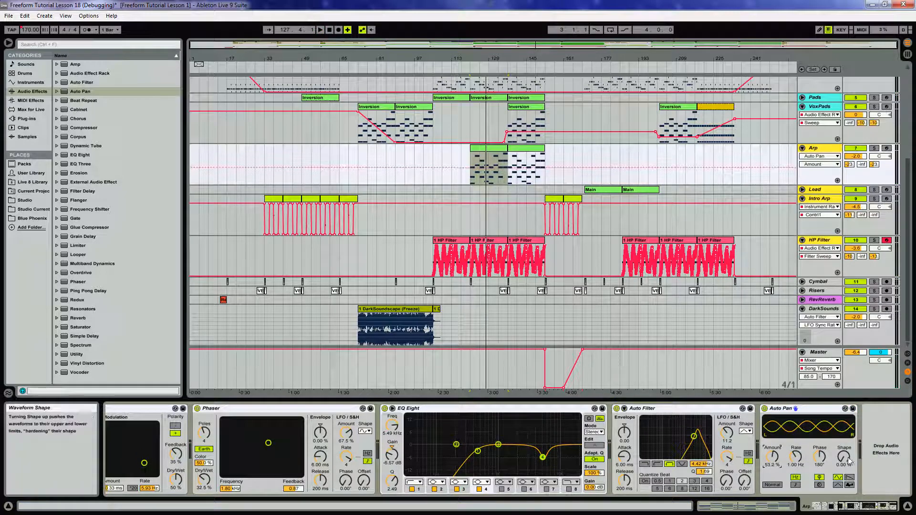
click(795, 485)
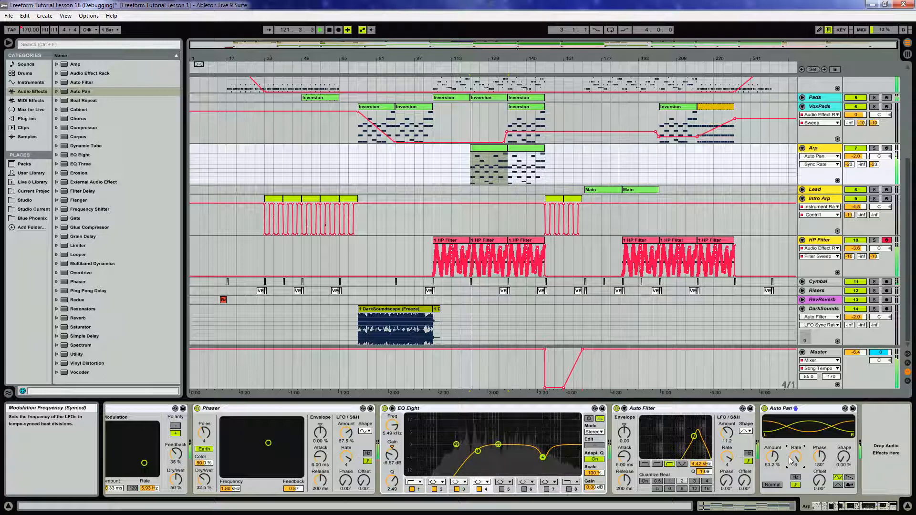
mouse_move(844, 459)
mouse_down()
mouse_move(844, 439)
mouse_move(845, 449)
mouse_up()
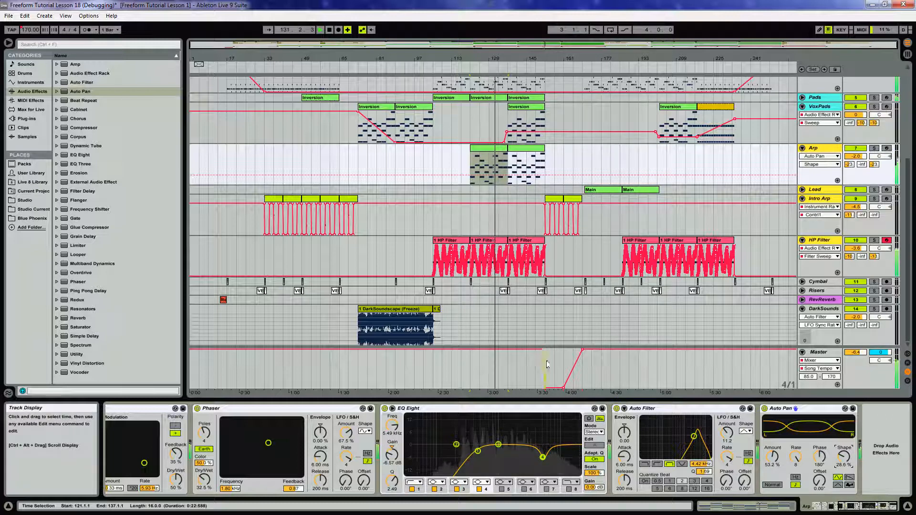
Move the VEC2 Trance Sweeps clip on the Risers track from bar 170 back to bar 169.
drag(585, 57, 592, 61)
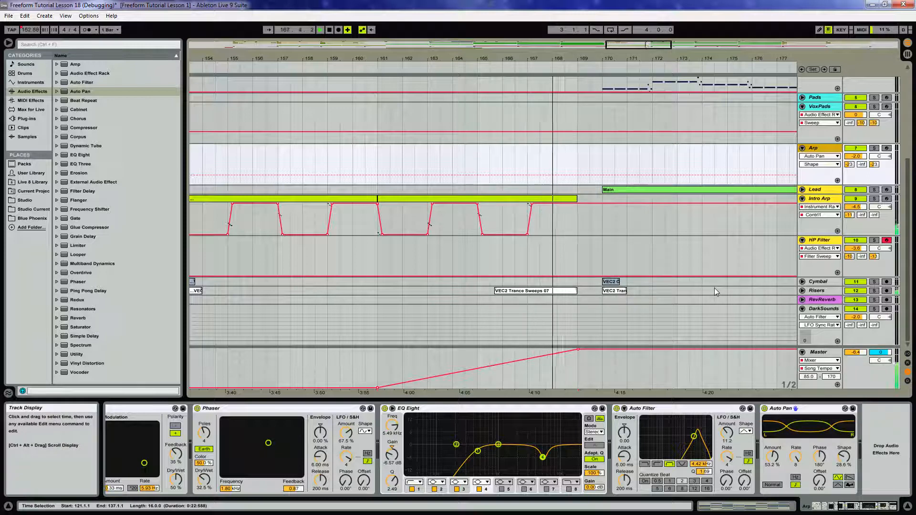
click(619, 292)
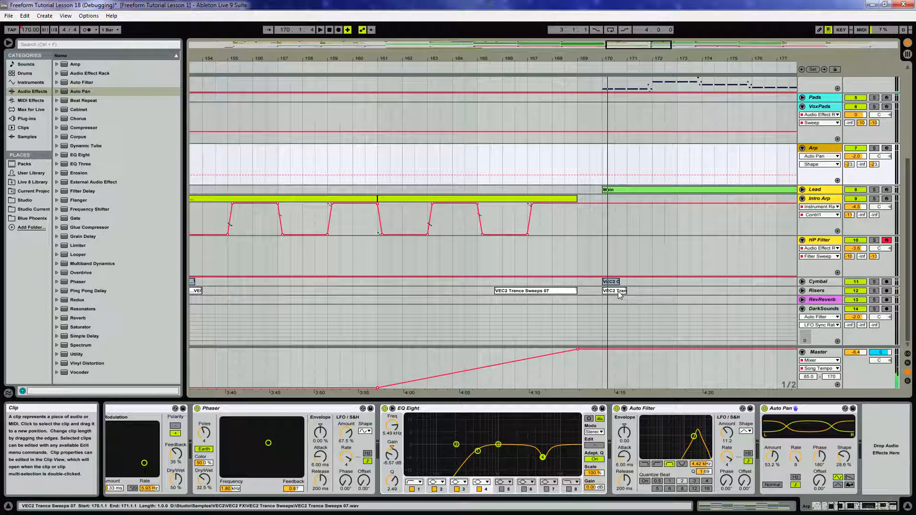
drag(619, 292, 597, 292)
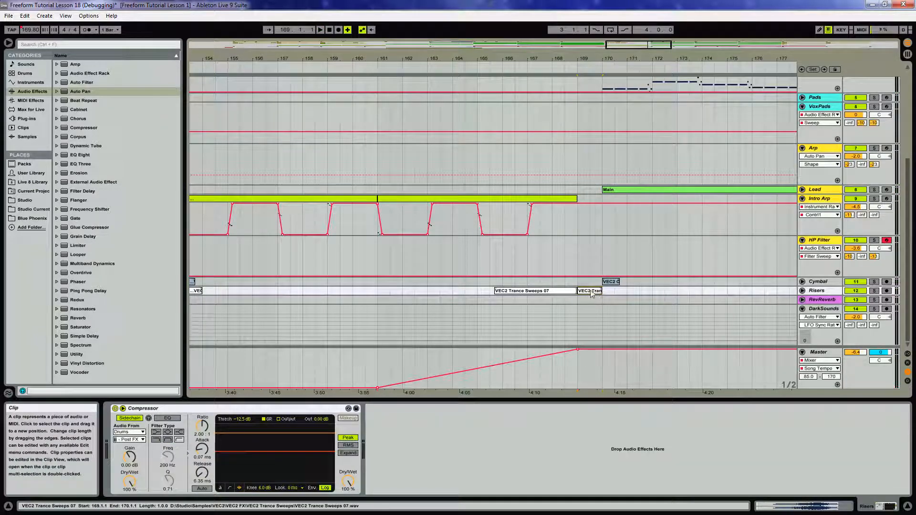
Select the Lead track and inspect its EQ Eight and Compressor settings during playback.
click(484, 66)
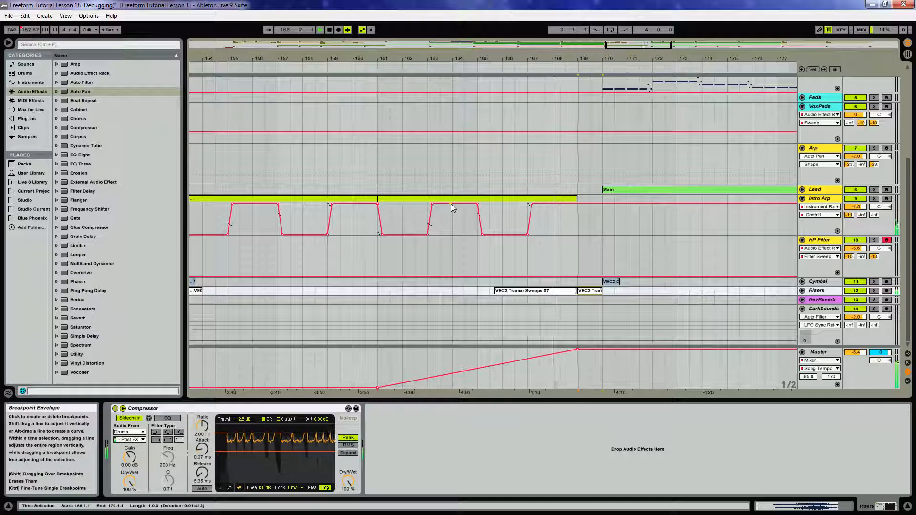
click(829, 191)
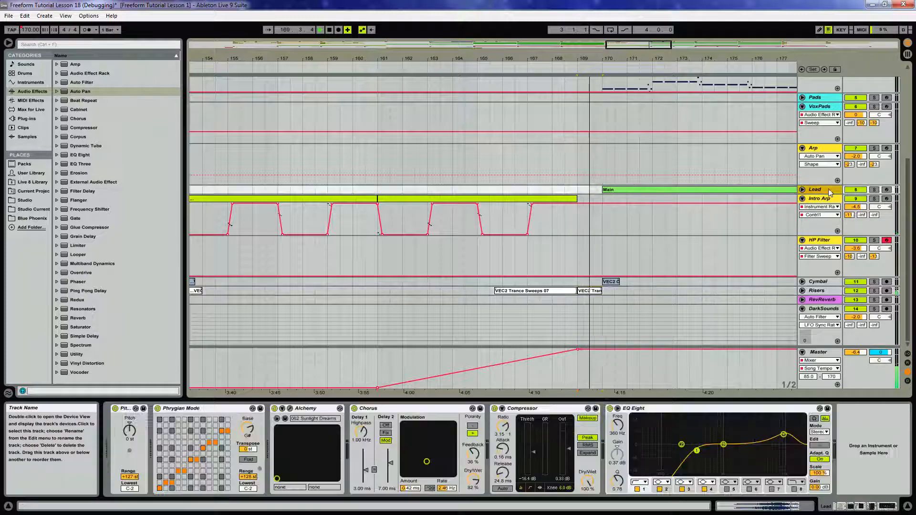
drag(616, 57, 382, 58)
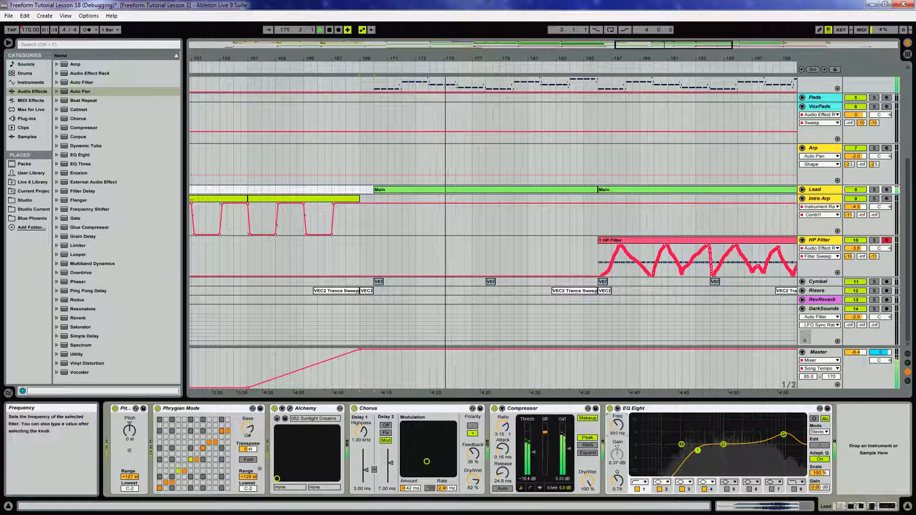
drag(616, 428, 615, 429)
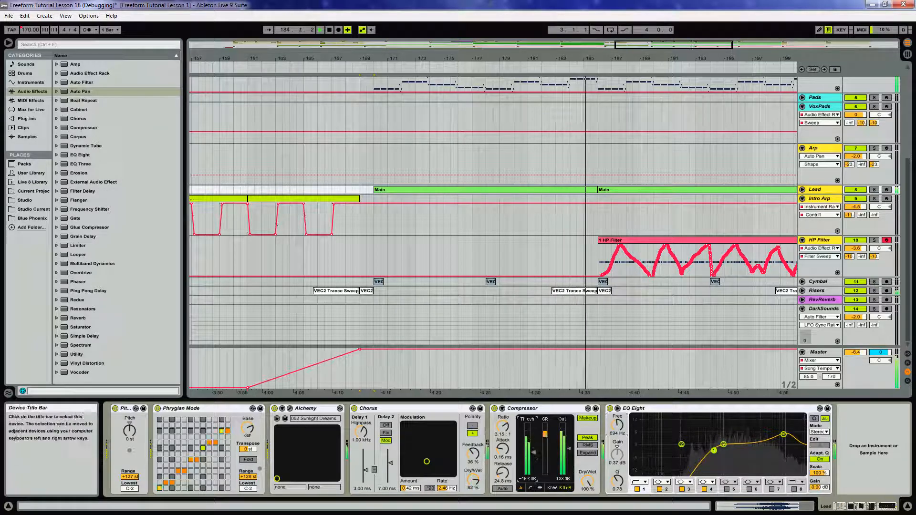
drag(534, 459, 534, 460)
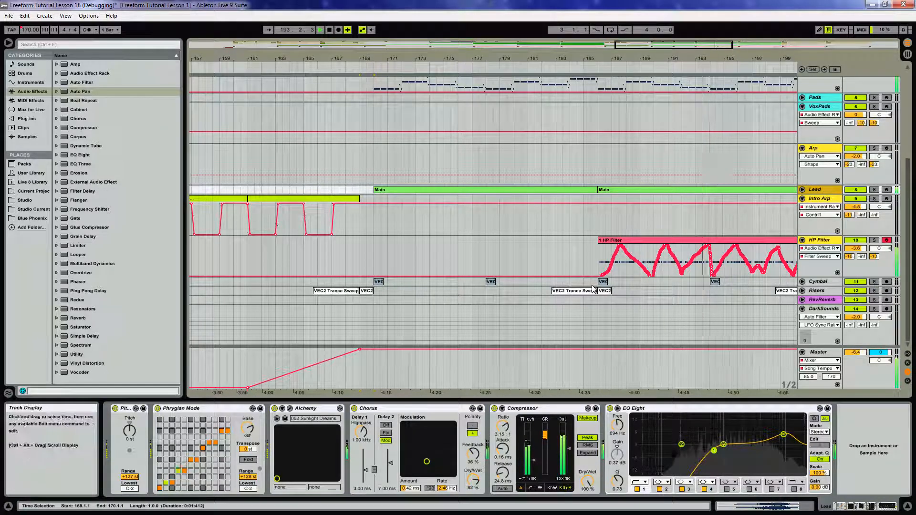
Lower the VoxPads Sweep automation breakpoint near bar 205 to the envelope's minimum and stop playback.
drag(616, 58, 281, 15)
scroll(645, 196, up, 1)
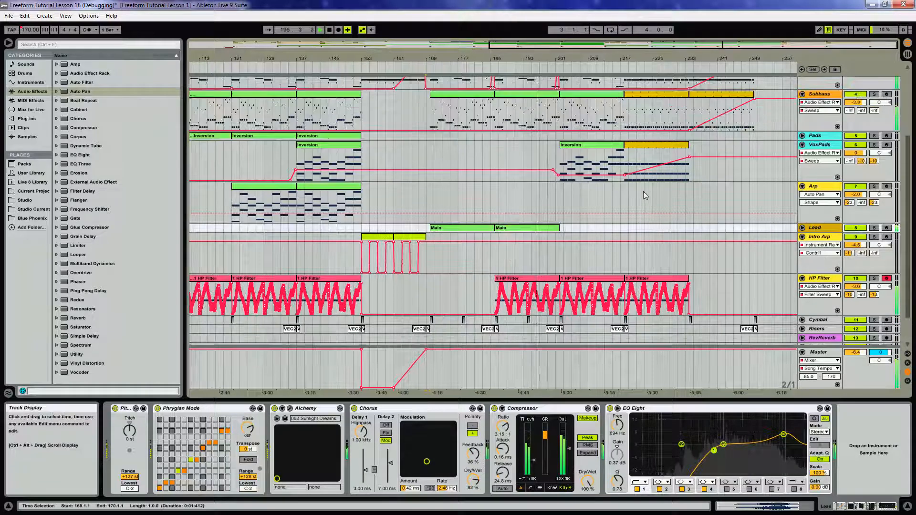
click(594, 171)
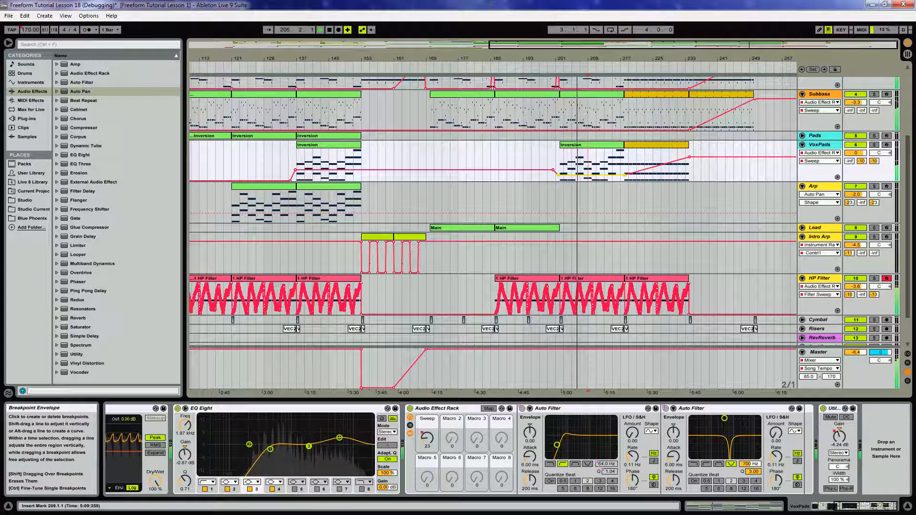
drag(591, 175, 591, 181)
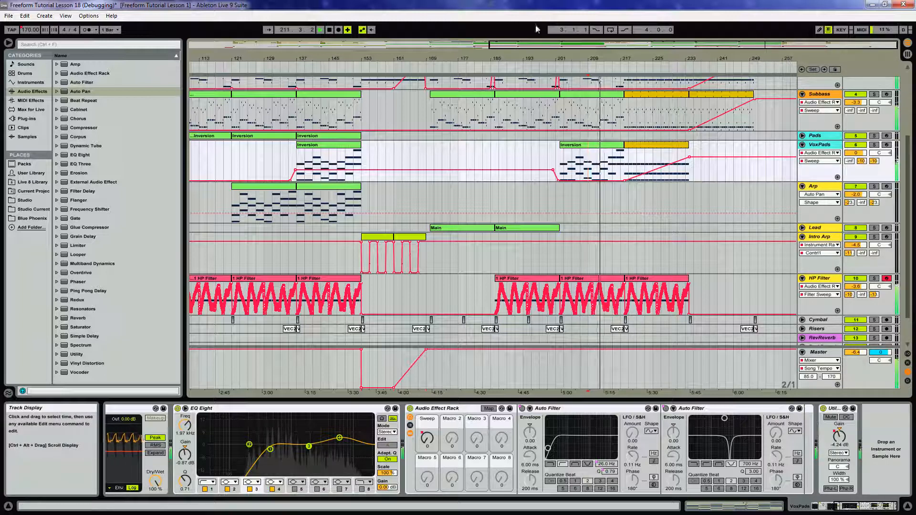
drag(558, 59, 569, 57)
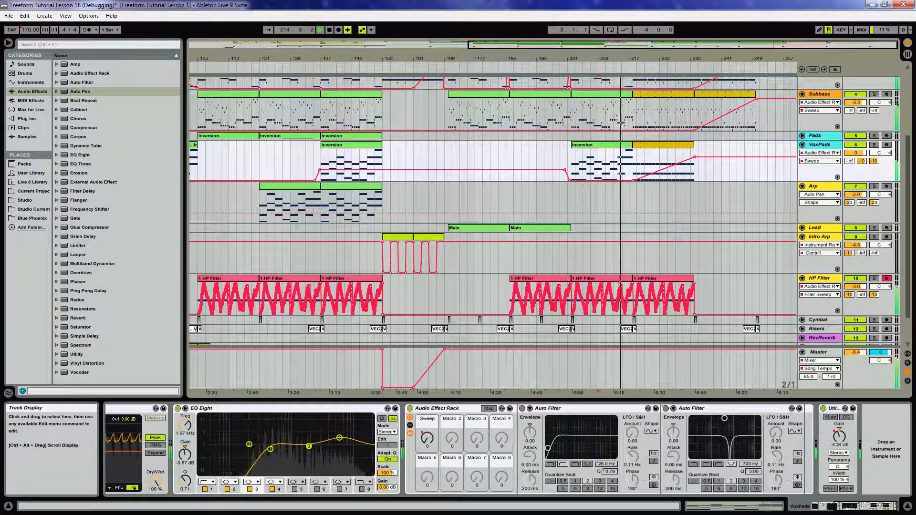
key(space)
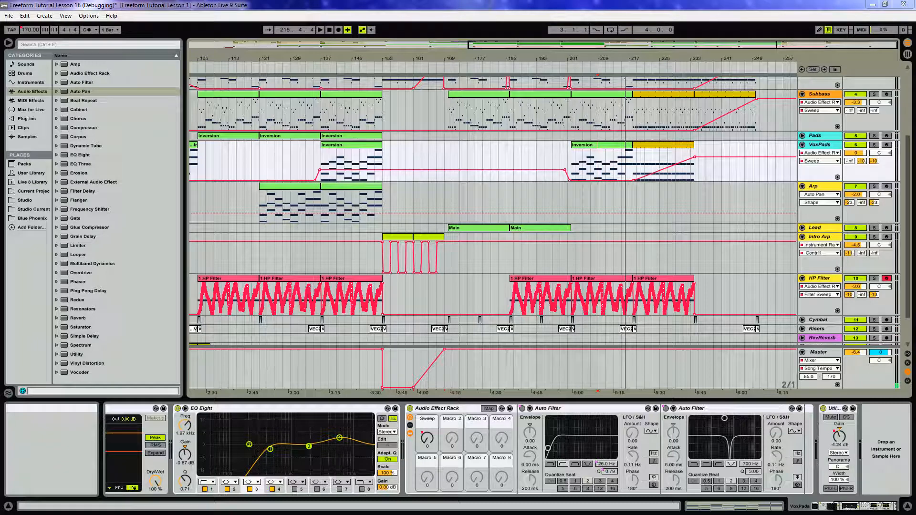
drag(650, 60, 678, 59)
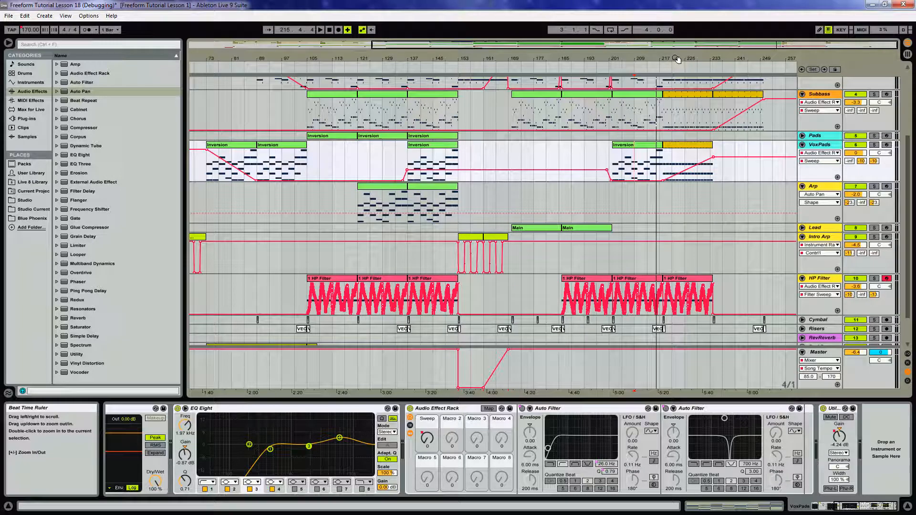
drag(678, 59, 708, 58)
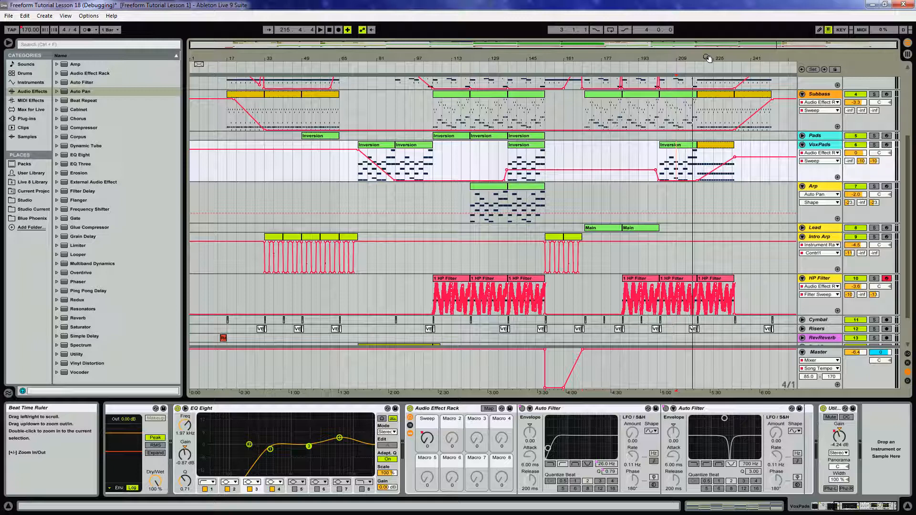